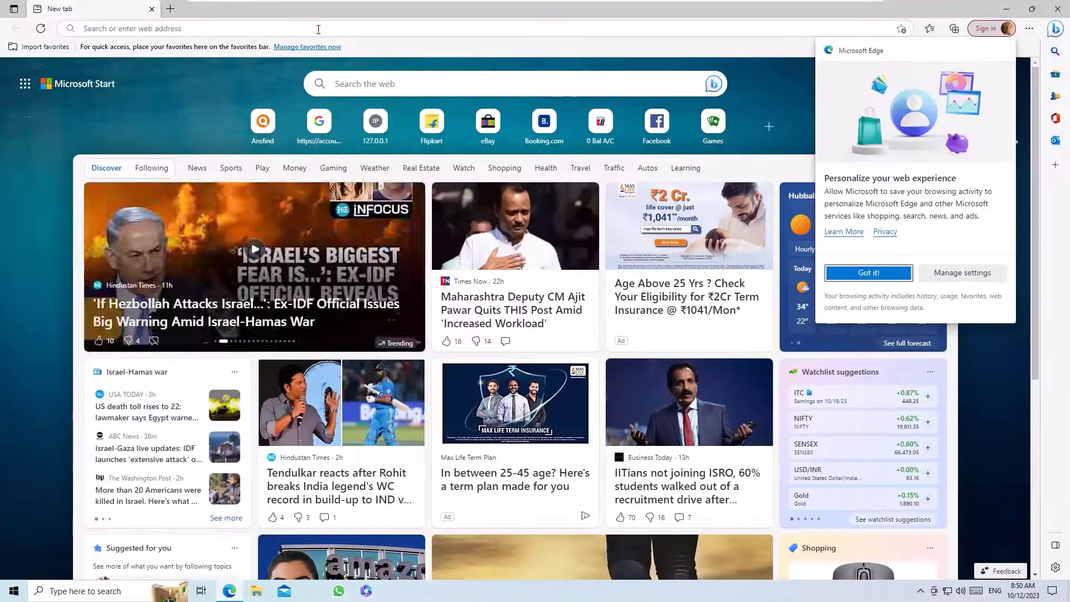
# Load google.com from the Edge address bar and search for 'ccleaner'.
pyautogui.click(258, 29)
pyautogui.write('g')
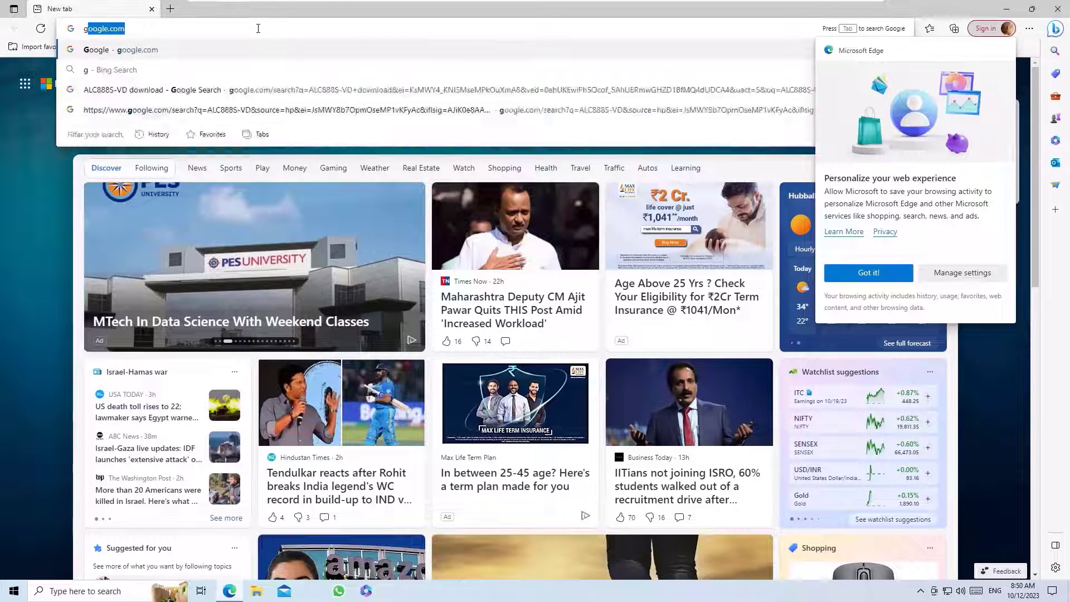
pyautogui.press('Return')
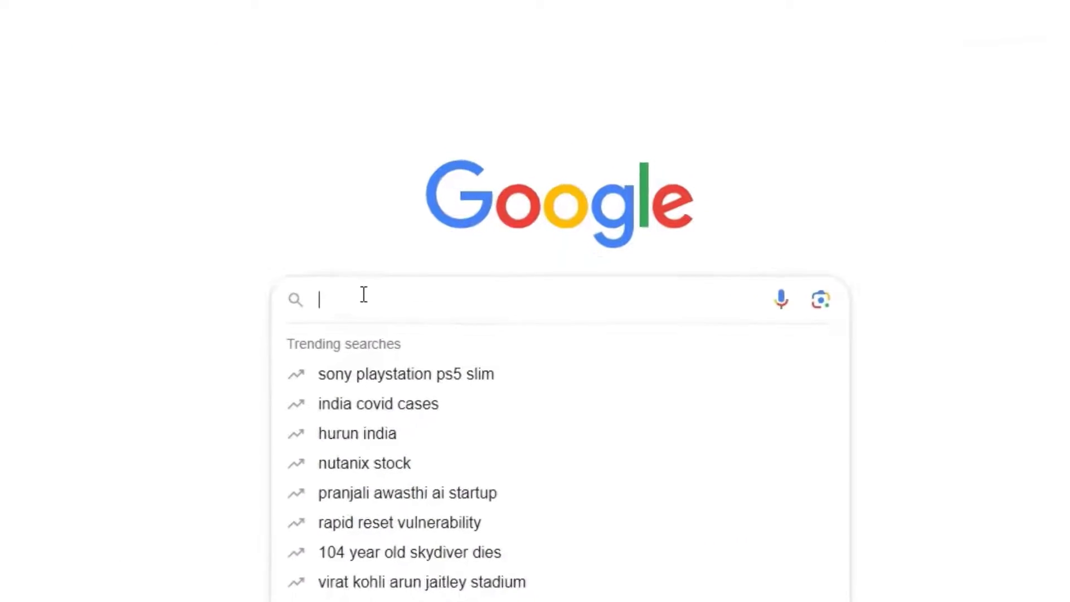
pyautogui.write('c')
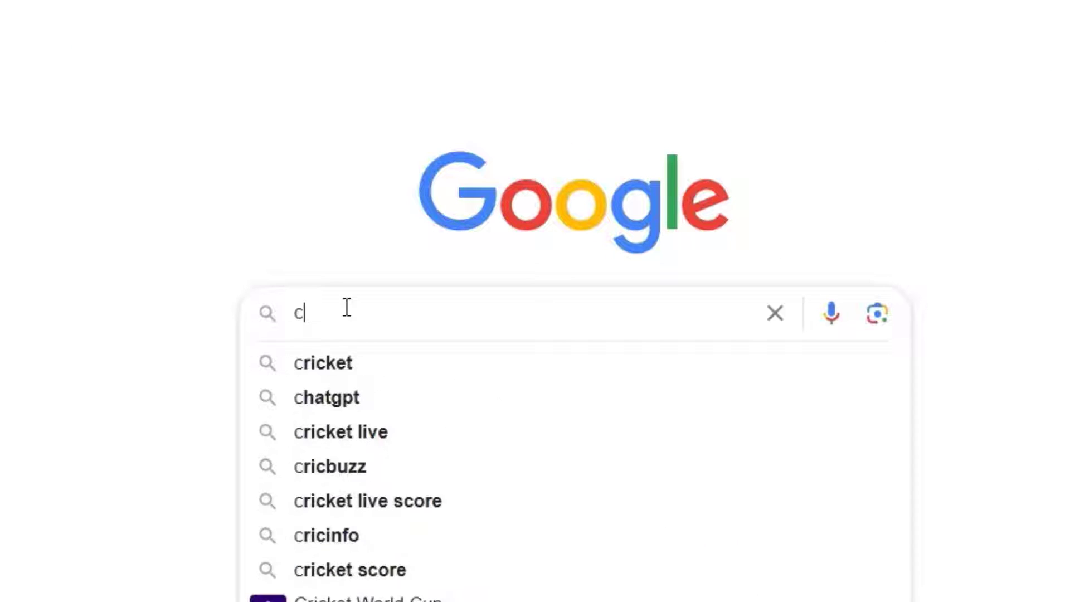
pyautogui.write('cleaner')
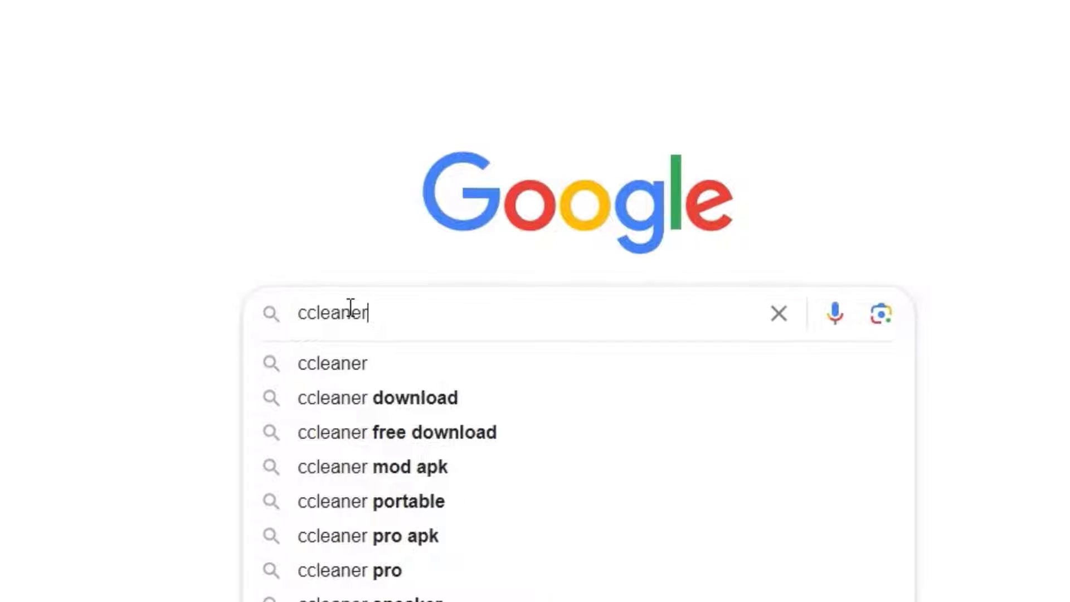
pyautogui.press('Return')
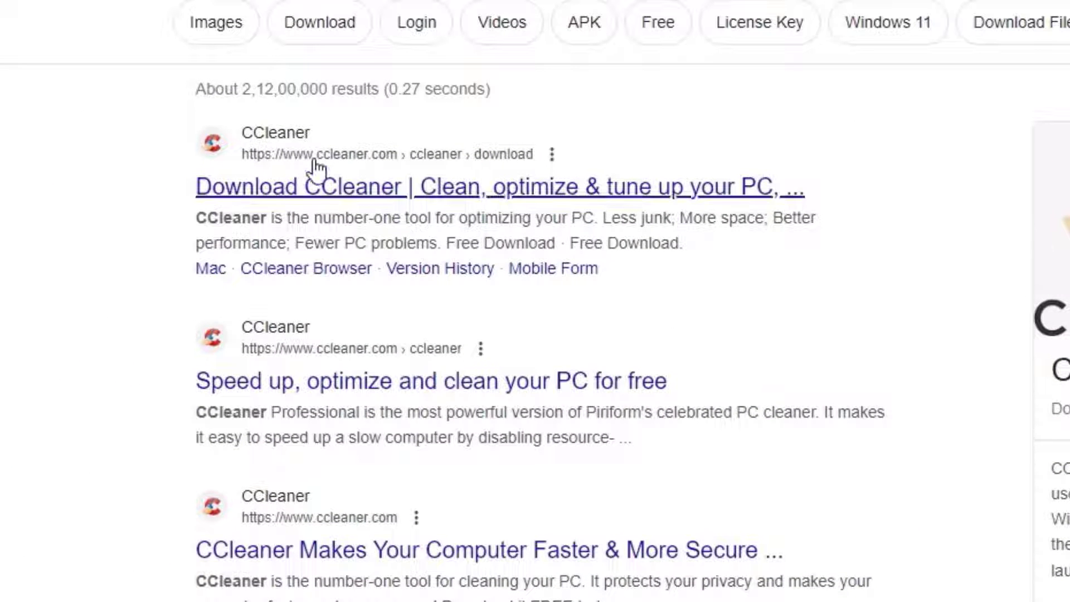
# Open the ccleaner.com download page and download the free installer ccsetup616.exe (55.6 MB).
pyautogui.click(368, 195)
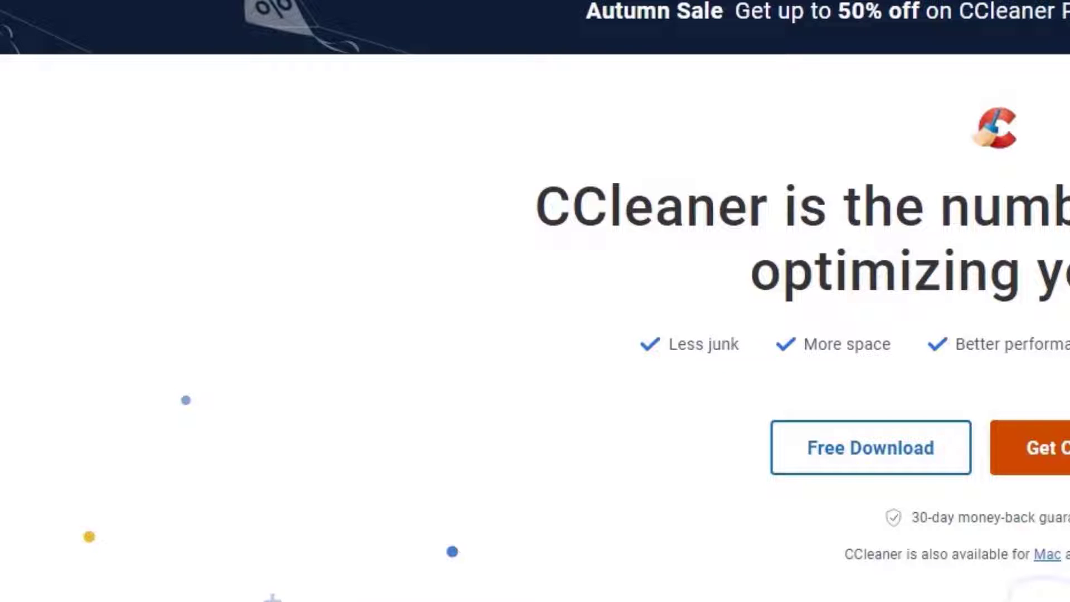
pyautogui.click(434, 35)
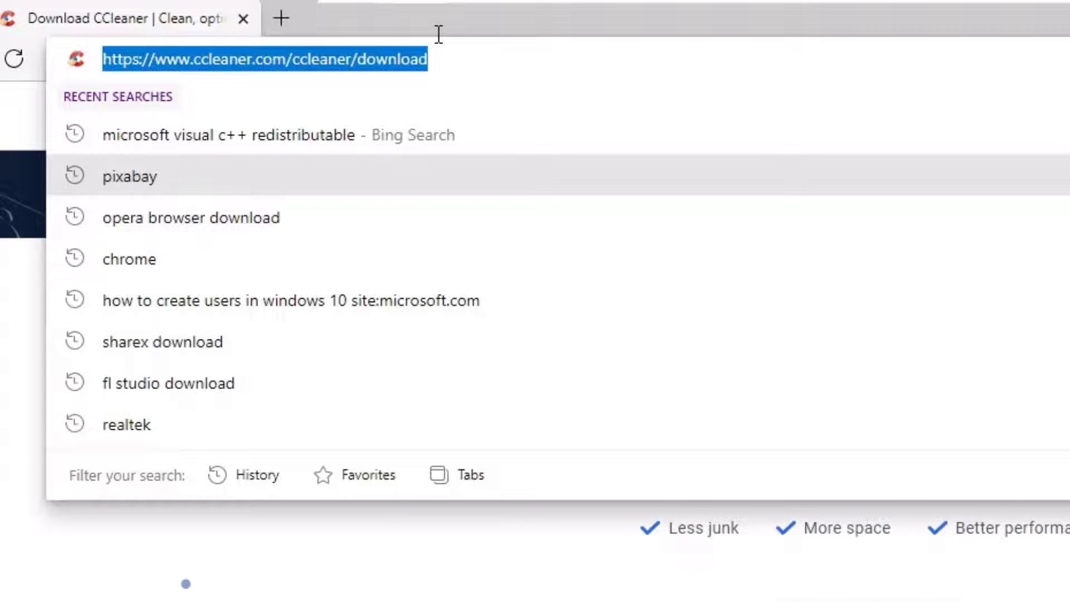
pyautogui.press('Escape')
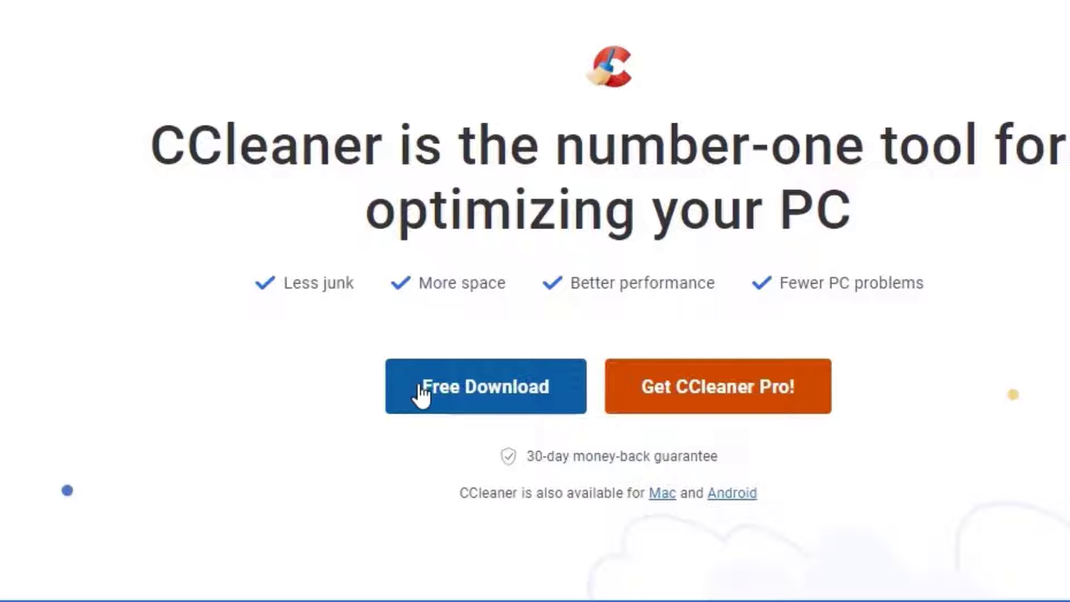
pyautogui.click(454, 415)
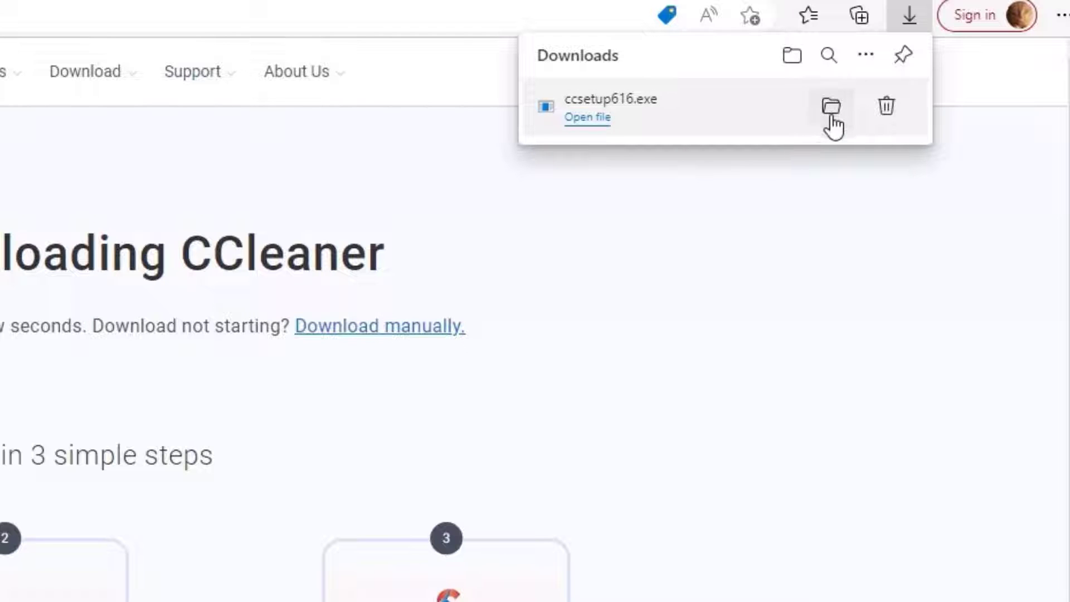
# Run ccsetup616 from the Downloads folder and approve the User Account Control prompt.
pyautogui.click(829, 115)
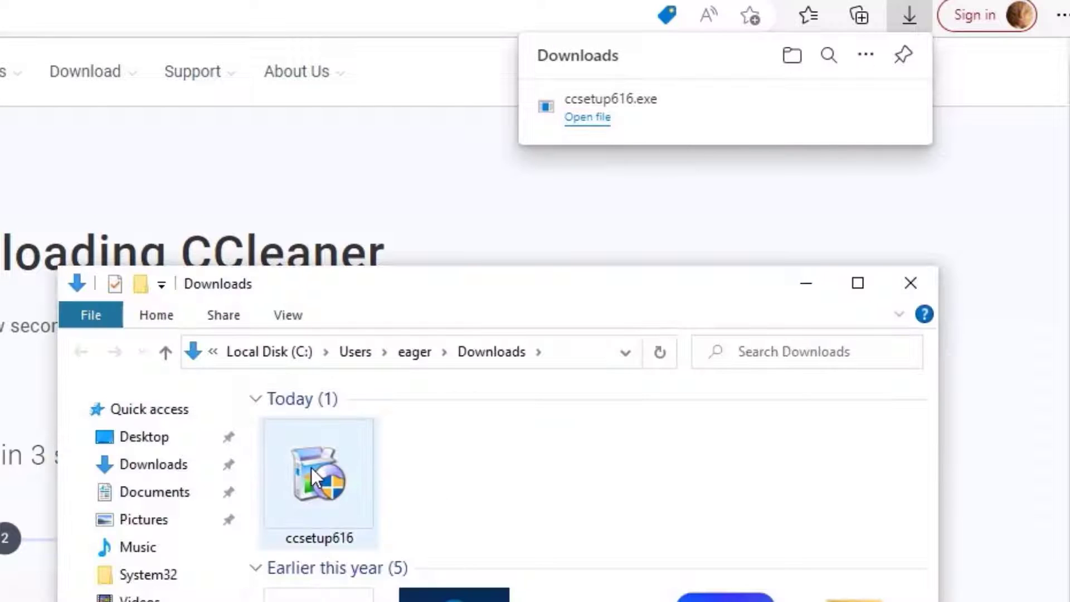
pyautogui.click(319, 460)
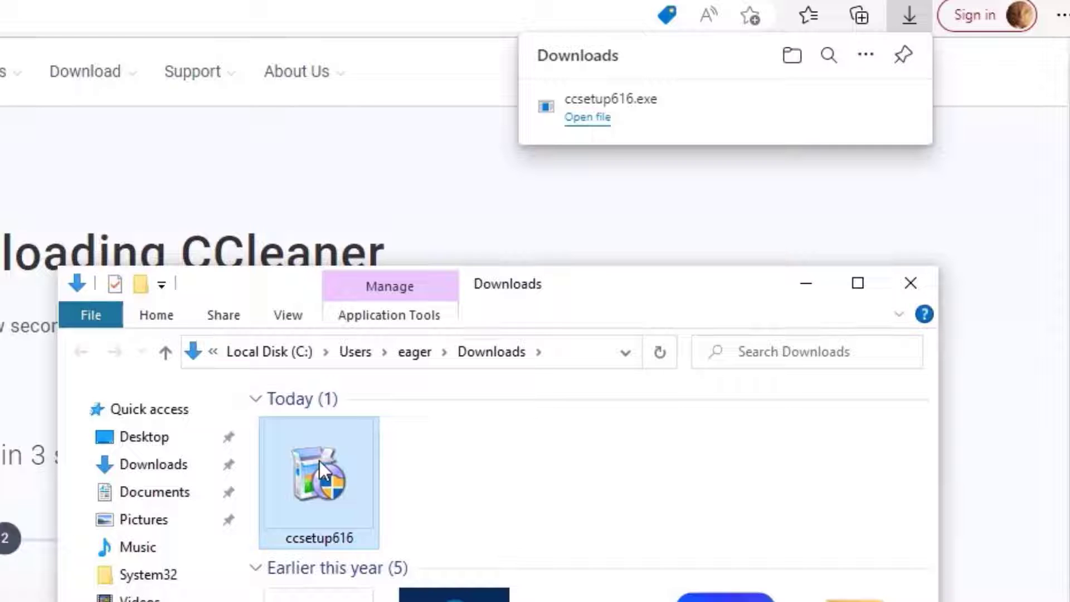
pyautogui.rightClick(319, 461)
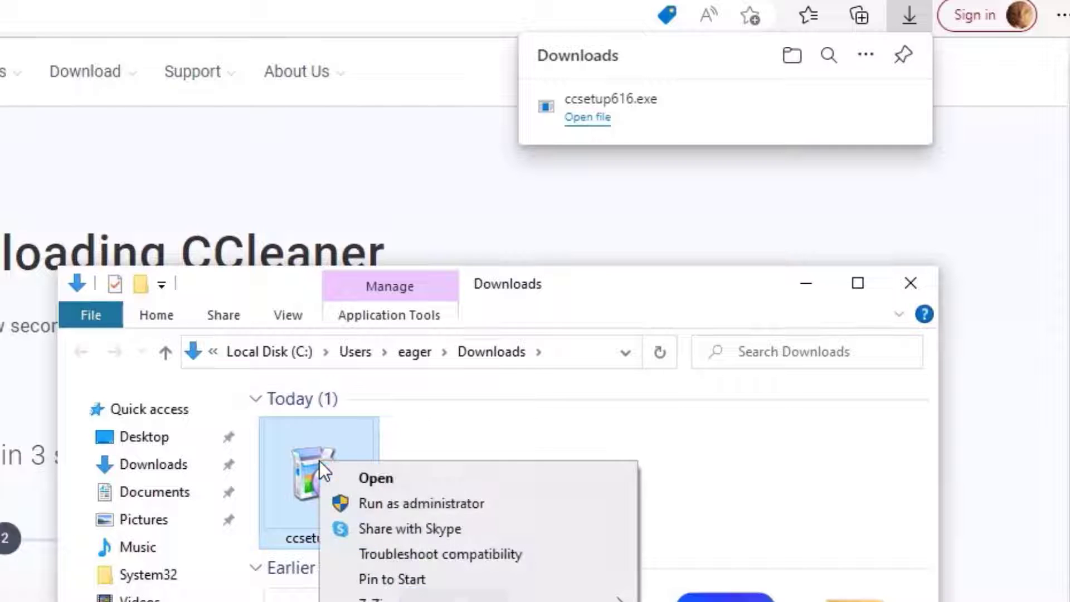
pyautogui.click(359, 485)
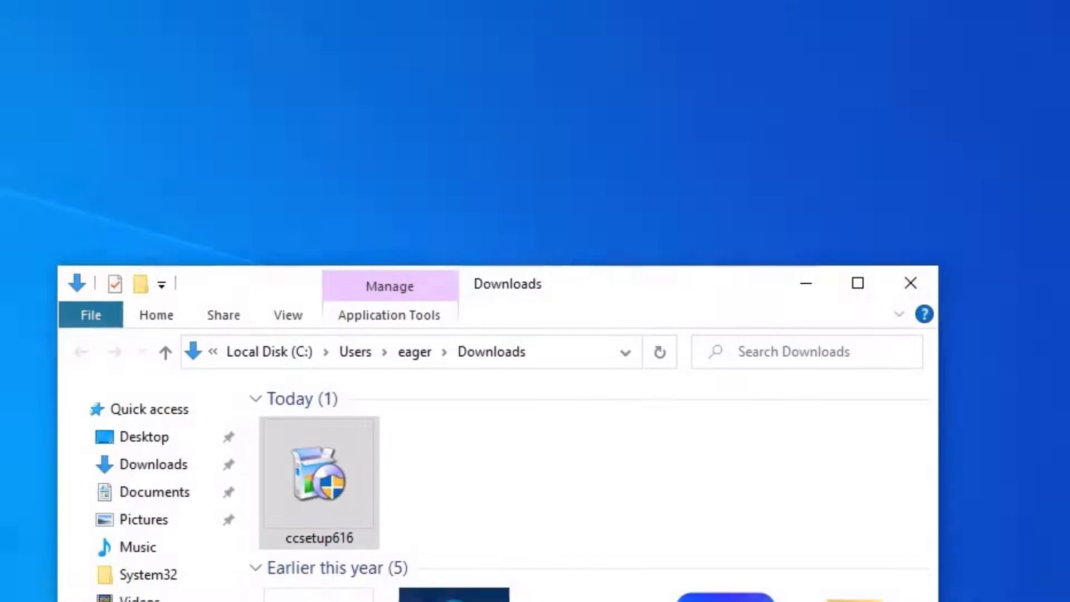
pyautogui.click(904, 293)
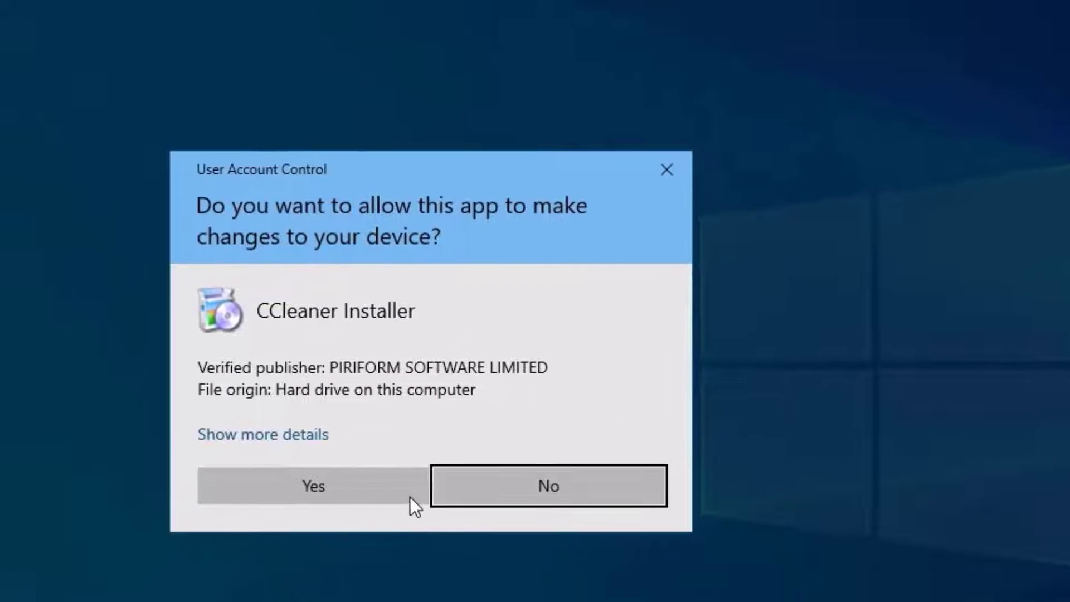
pyautogui.click(369, 496)
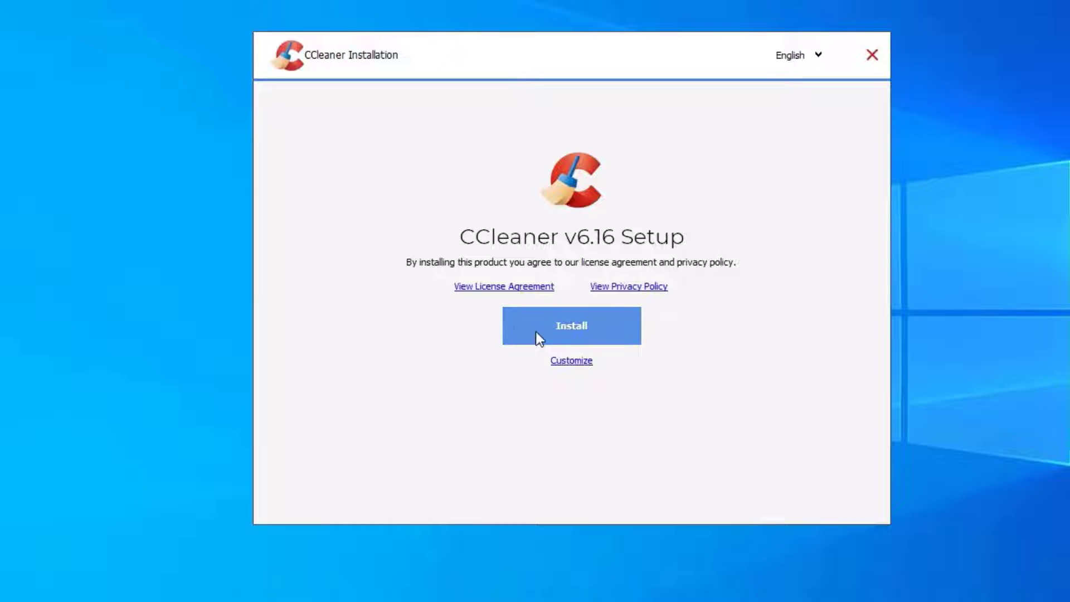
# Install CCleaner v6.16 with both Recycle Bin context-menu options and View release notes unticked.
pyautogui.click(564, 361)
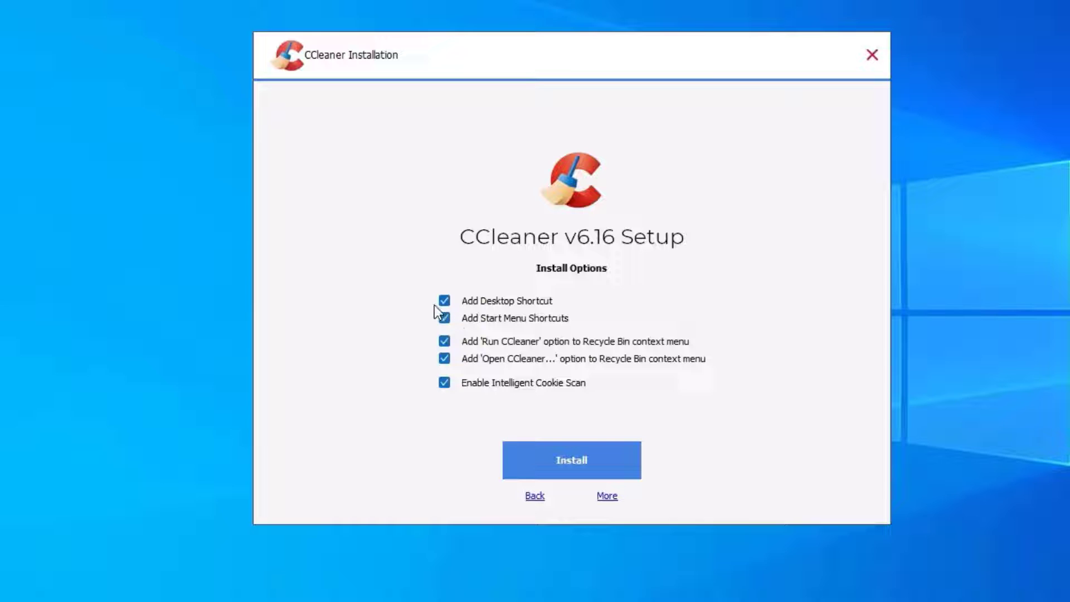
pyautogui.click(444, 359)
pyautogui.click(444, 341)
pyautogui.click(569, 457)
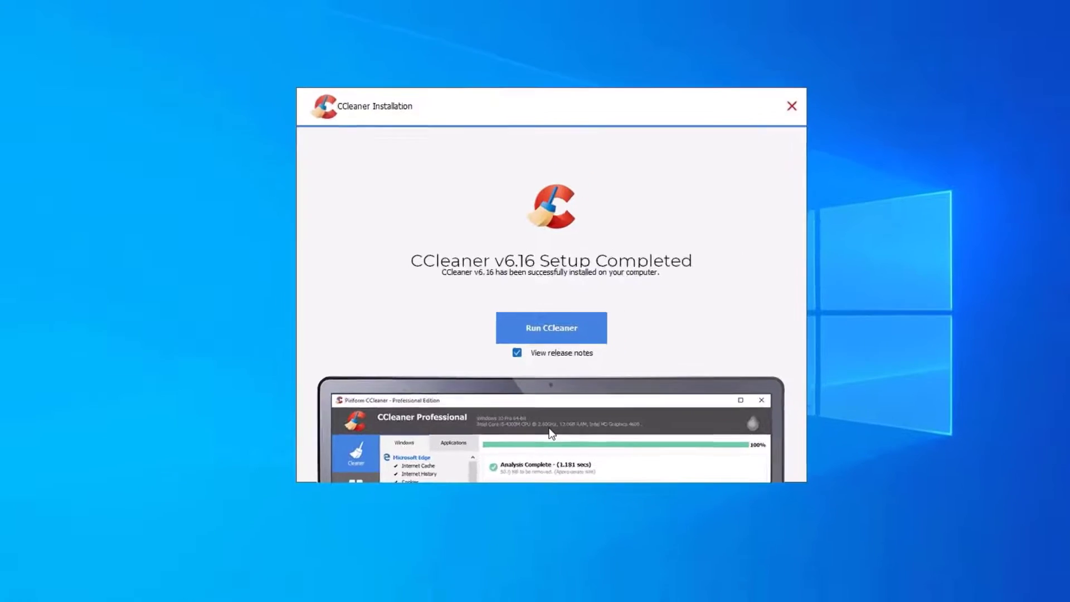
pyautogui.click(529, 362)
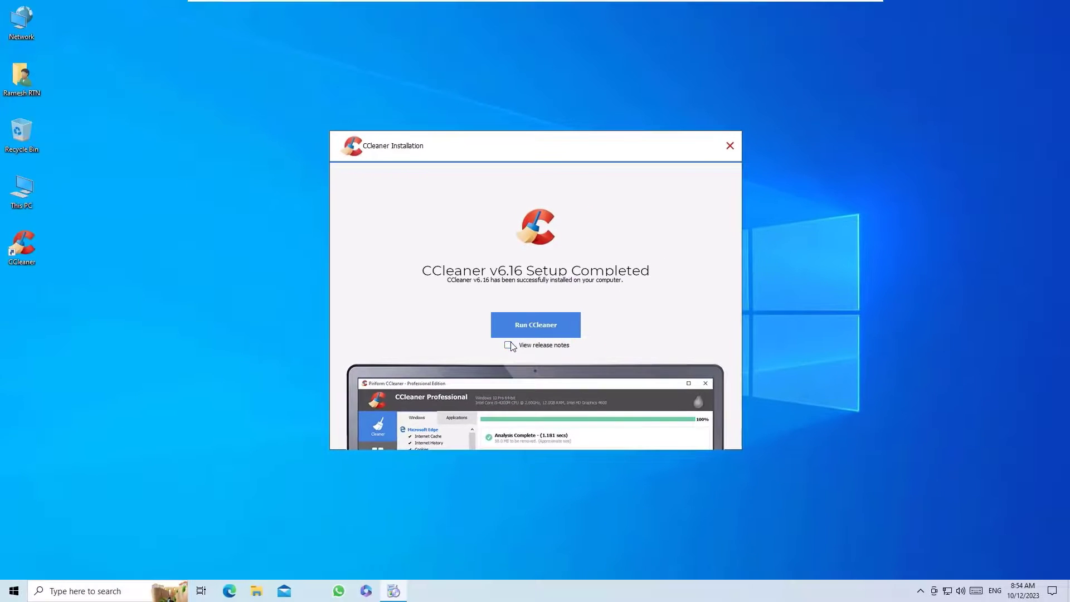
# Close the installer, start CCleaner from its desktop icon, and decline the AVG Free Antivirus offer.
pyautogui.click(730, 146)
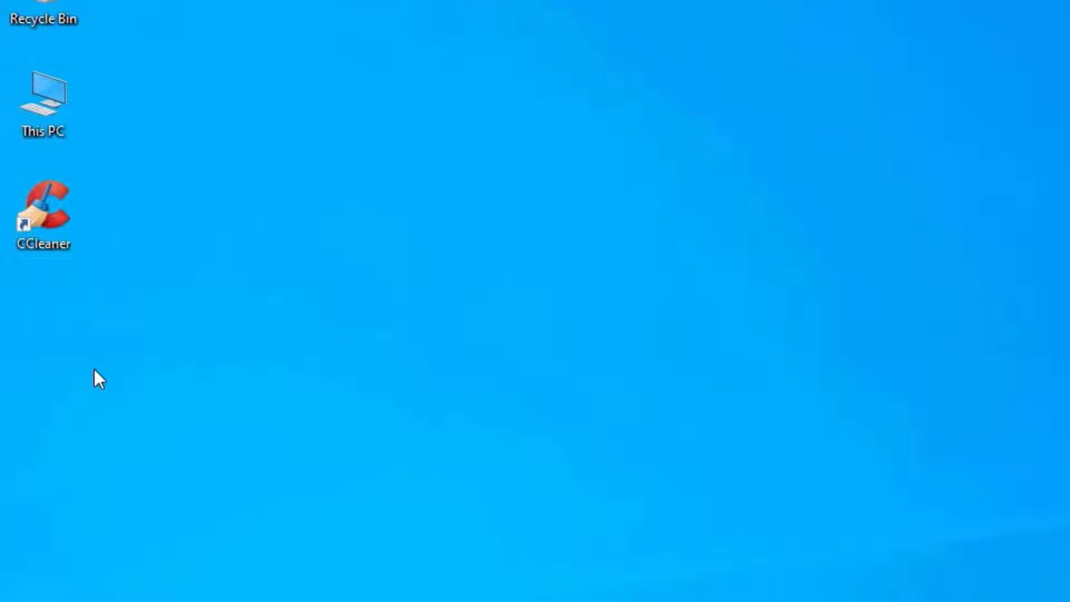
pyautogui.doubleClick(66, 219)
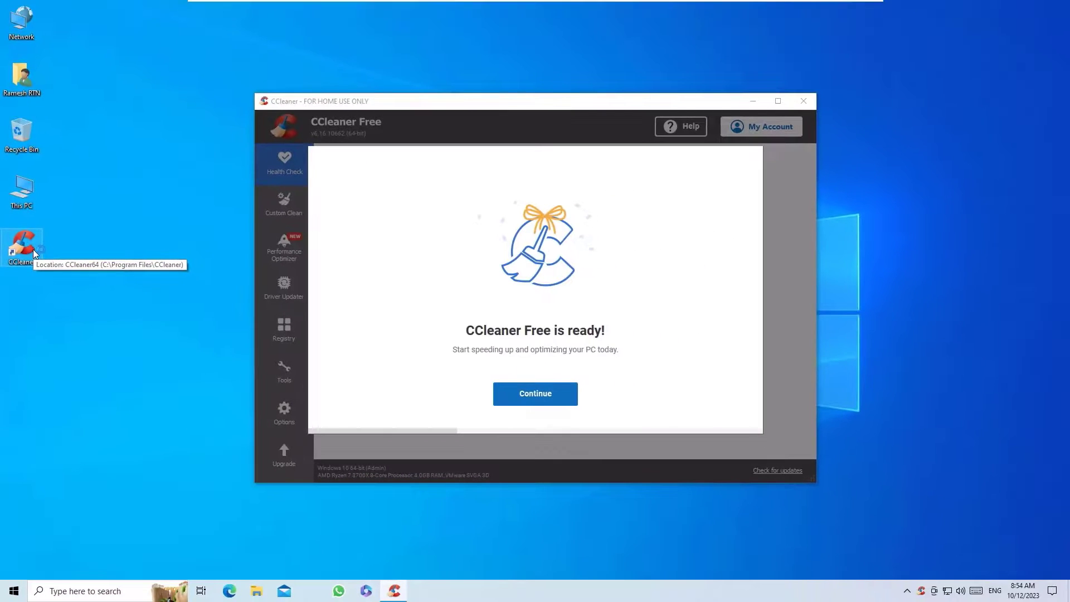
pyautogui.click(499, 400)
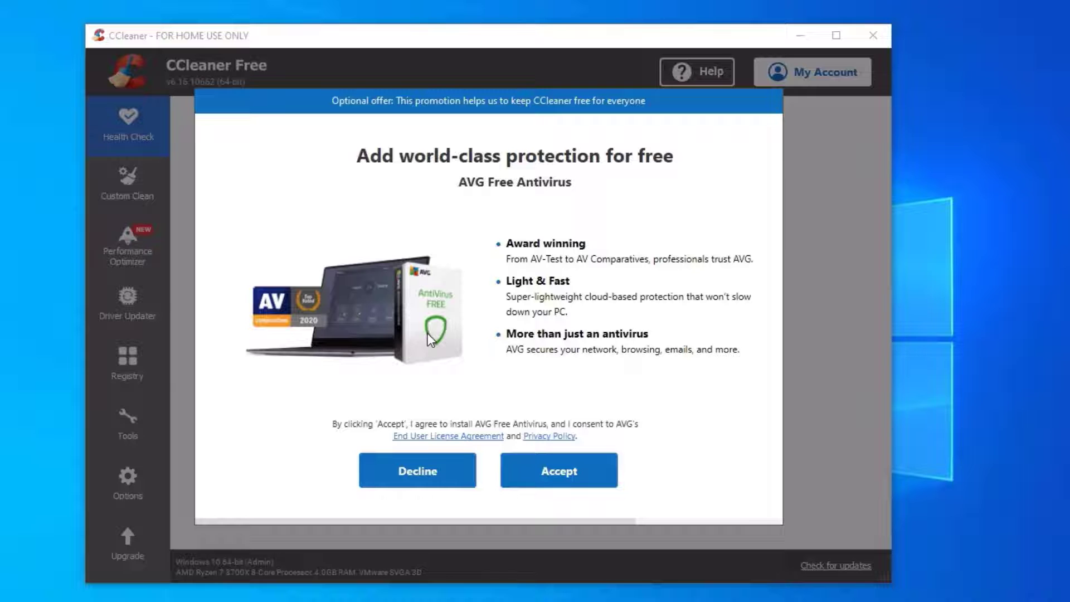
pyautogui.click(433, 479)
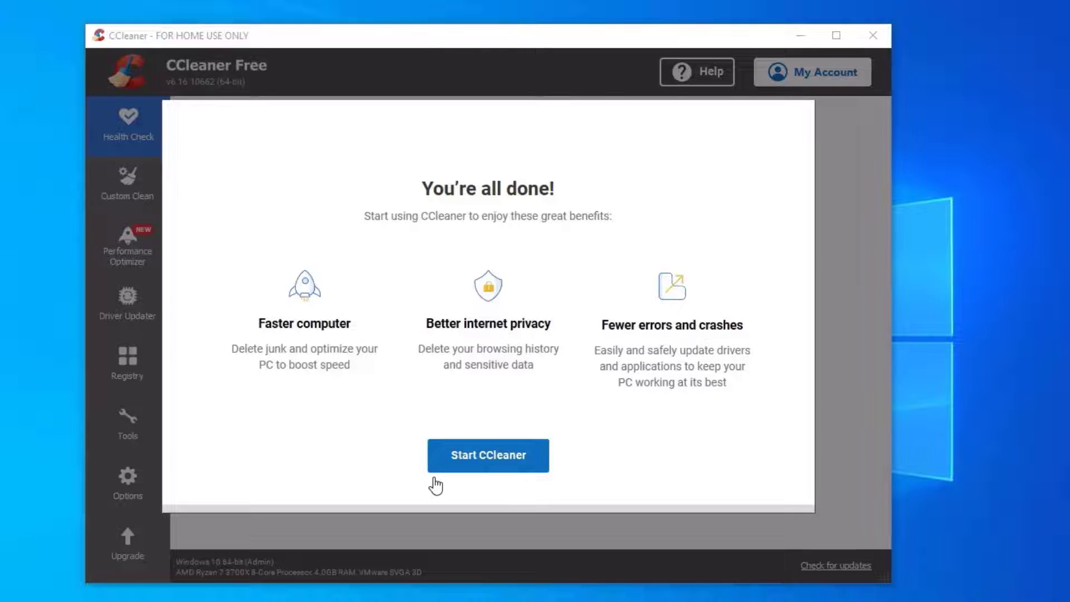
# Scan the PC with Health Check, closing Edge, and fix 9208 trackers and 178.1 MB junk.
pyautogui.click(487, 456)
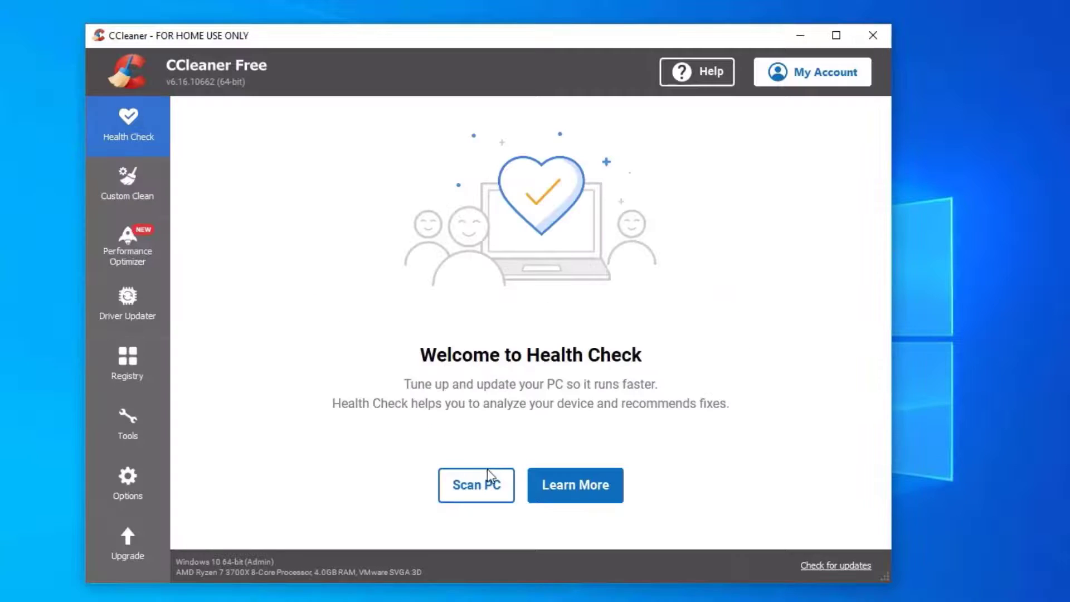
pyautogui.click(484, 487)
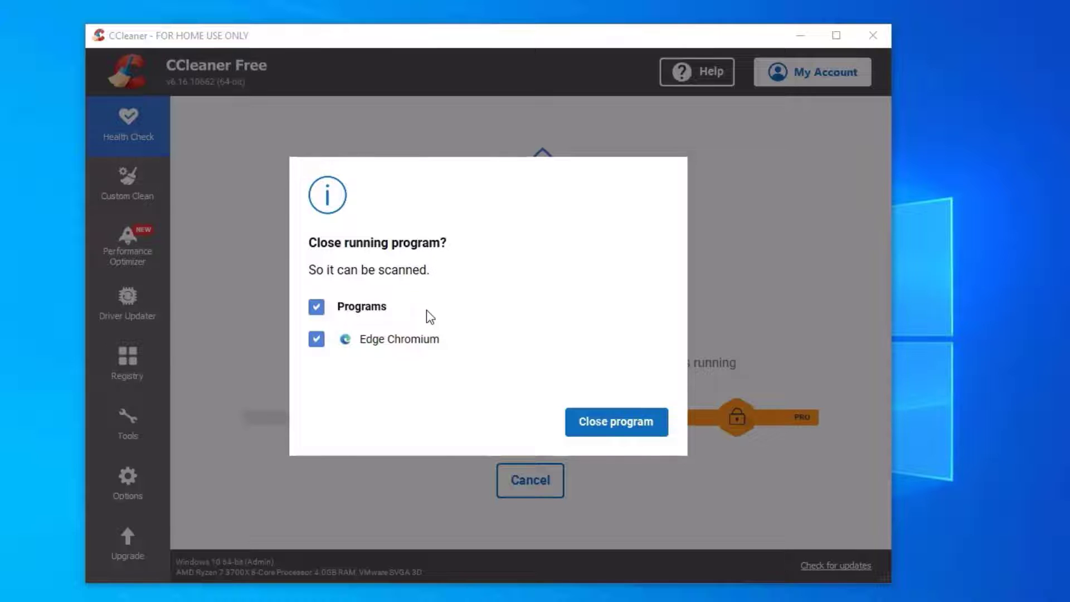
pyautogui.click(616, 427)
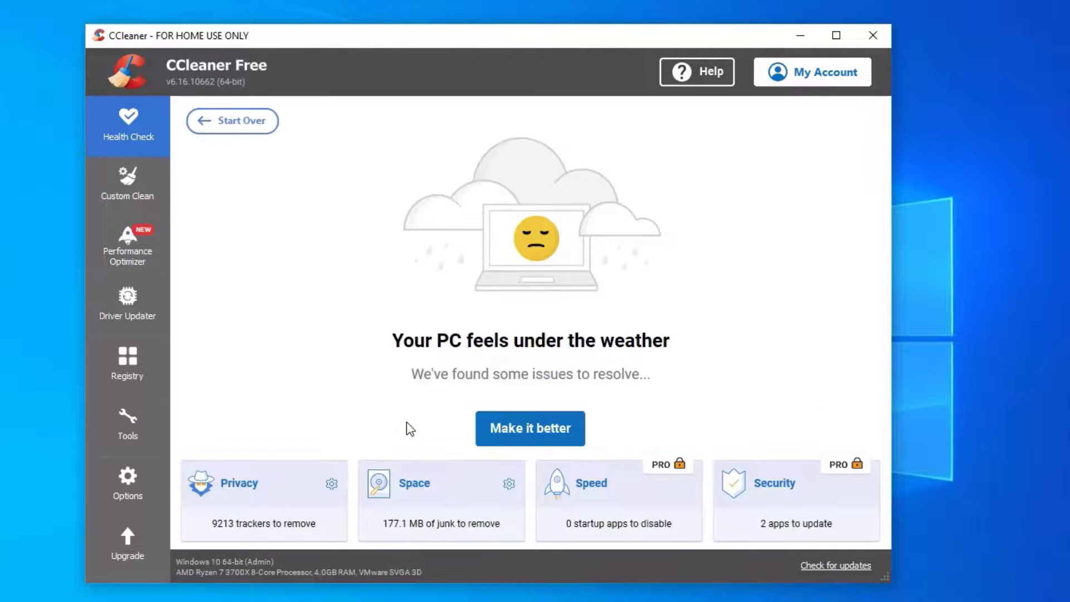
pyautogui.click(520, 440)
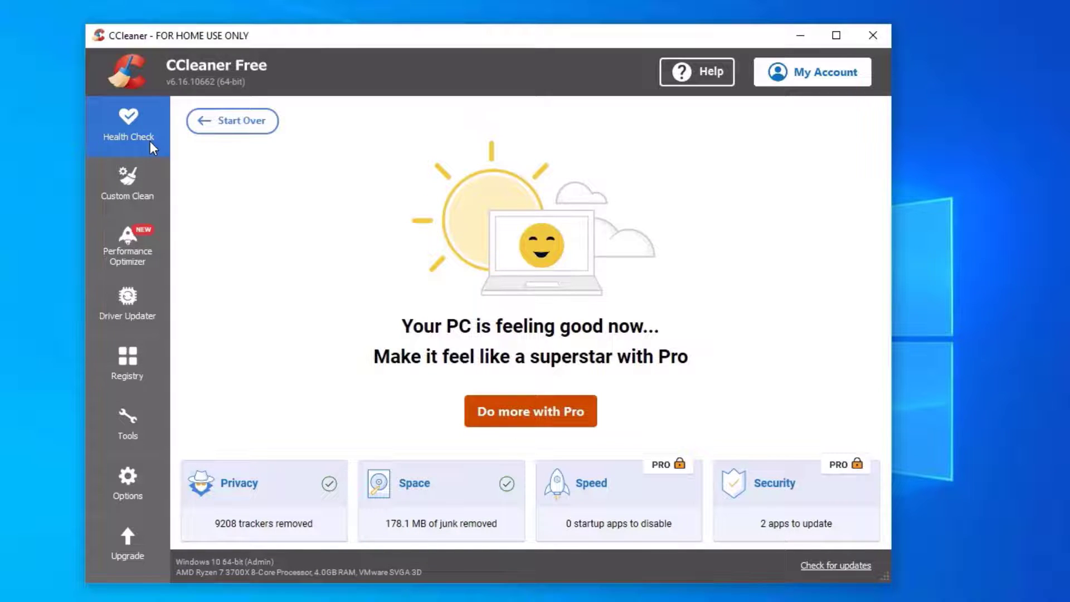
pyautogui.click(114, 202)
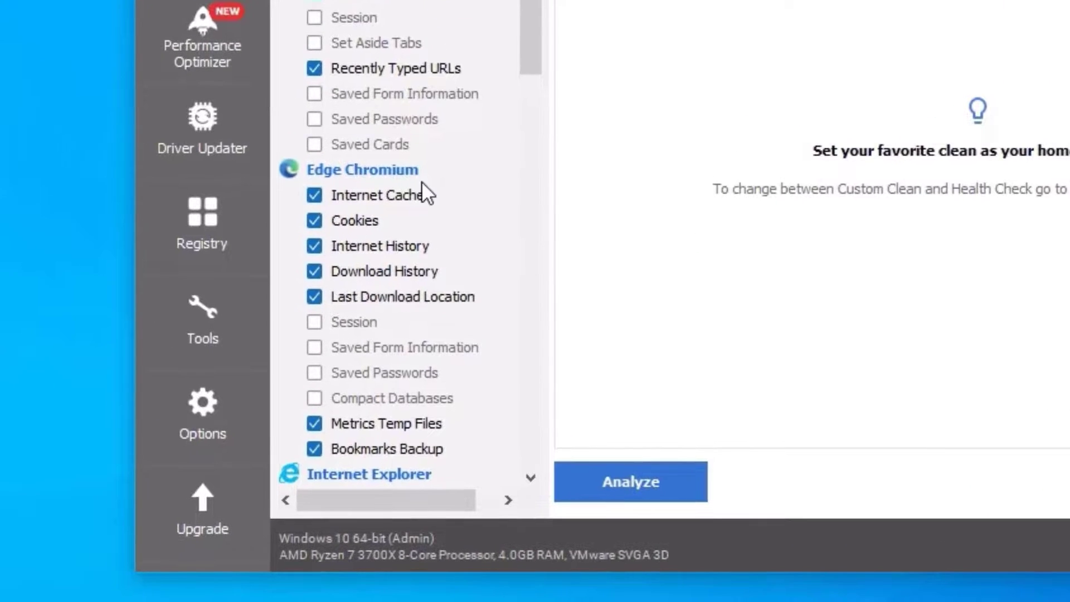
# Analyze the Custom Clean checklist and clean 30.1 MB of Edge, Internet Explorer and Chrome temp files.
pyautogui.scroll(-3, 265, 336)
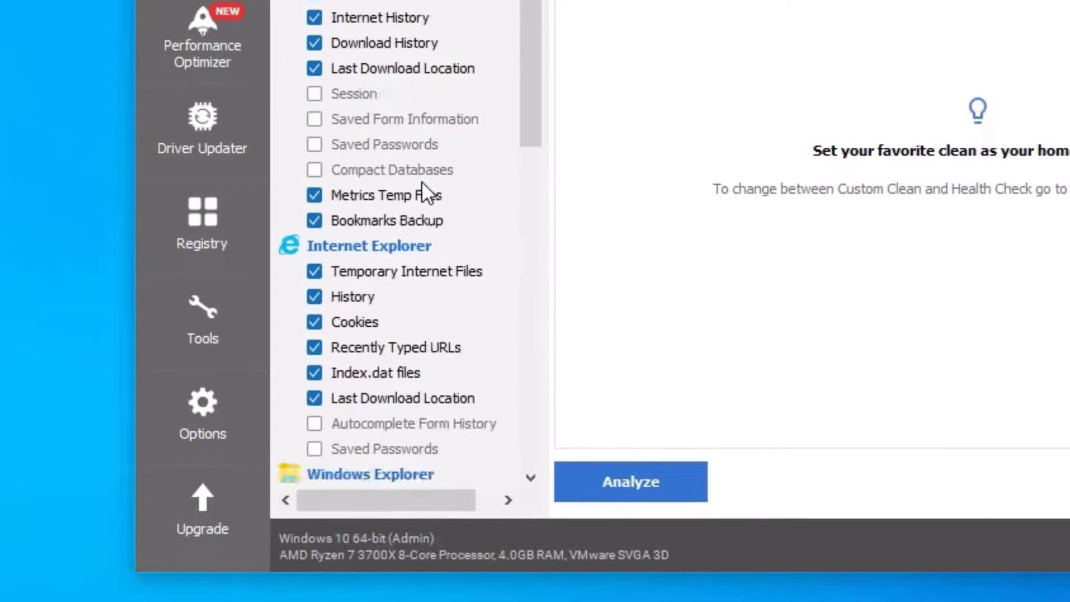
pyautogui.scroll(-10, 422, 181)
pyautogui.click(620, 483)
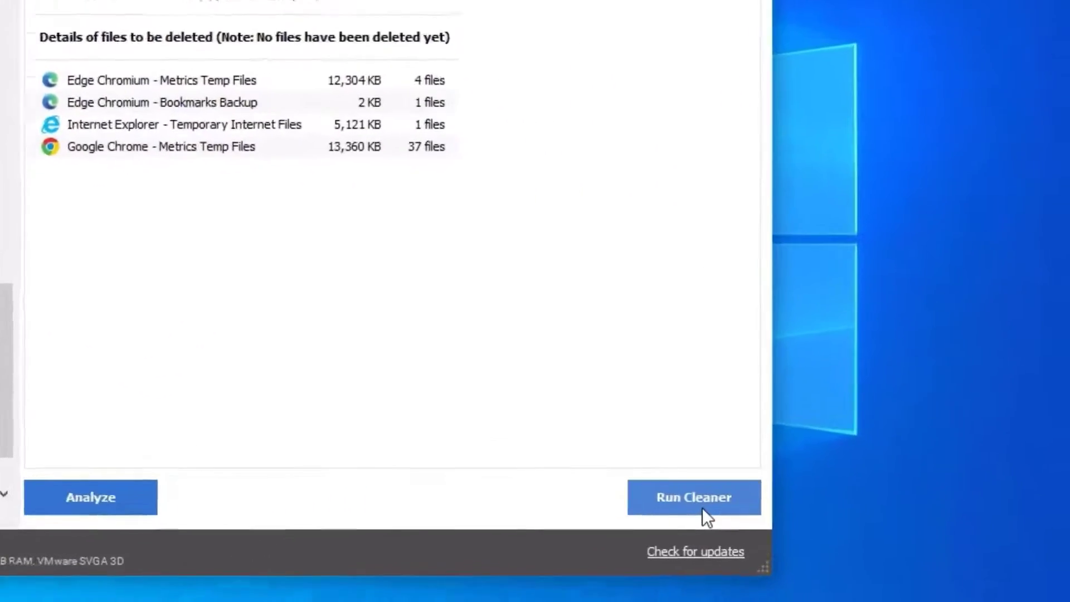
pyautogui.click(812, 534)
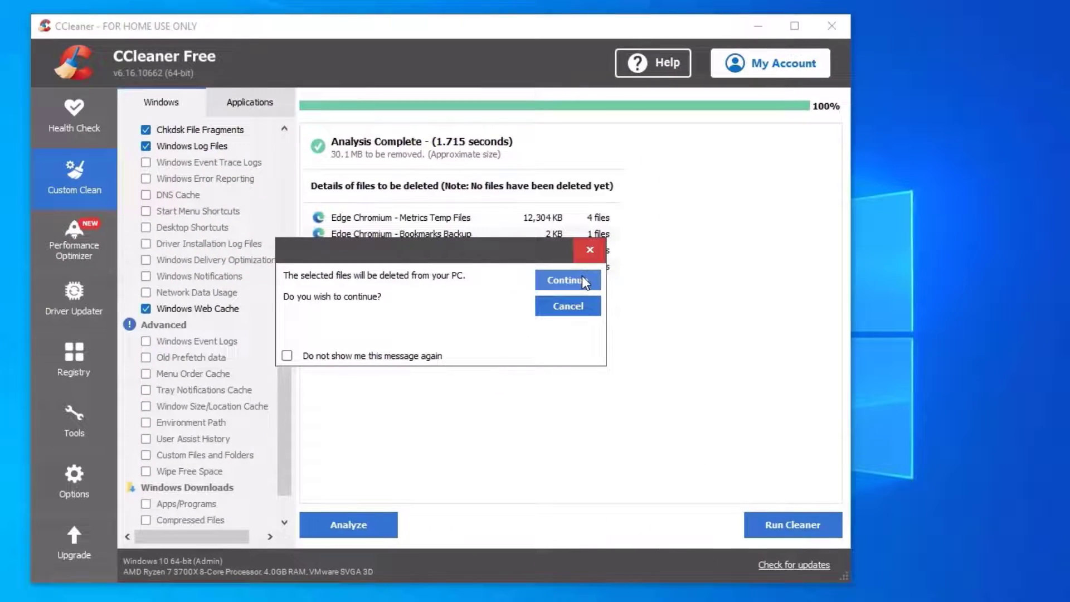
pyautogui.click(370, 134)
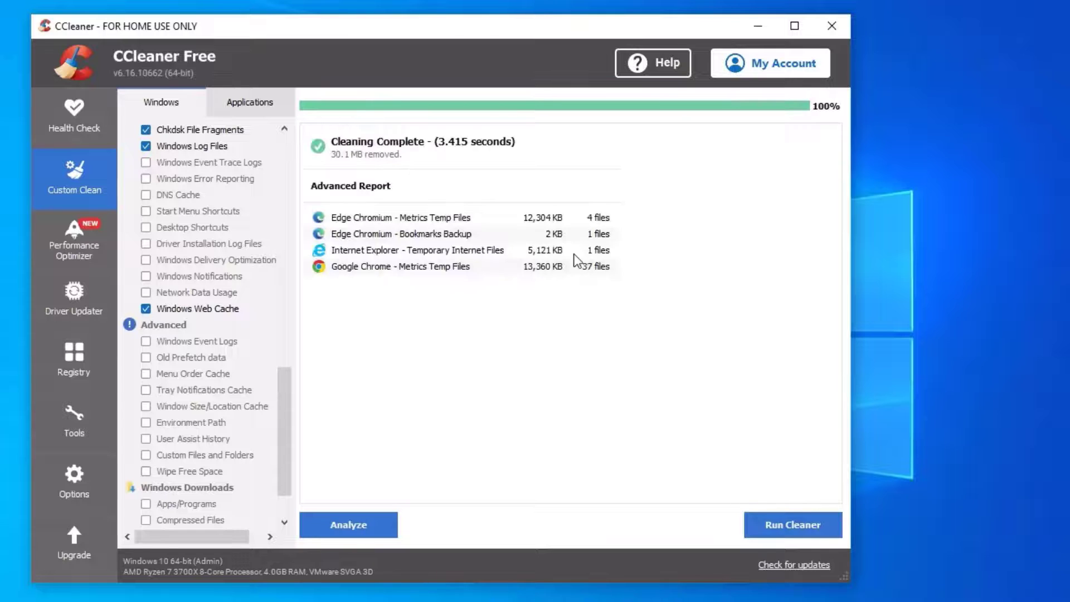
# Run Performance Optimizer's scan, finding VMware Tools (High) and Microsoft OneDrive (Medium) slowing the PC.
pyautogui.click(246, 101)
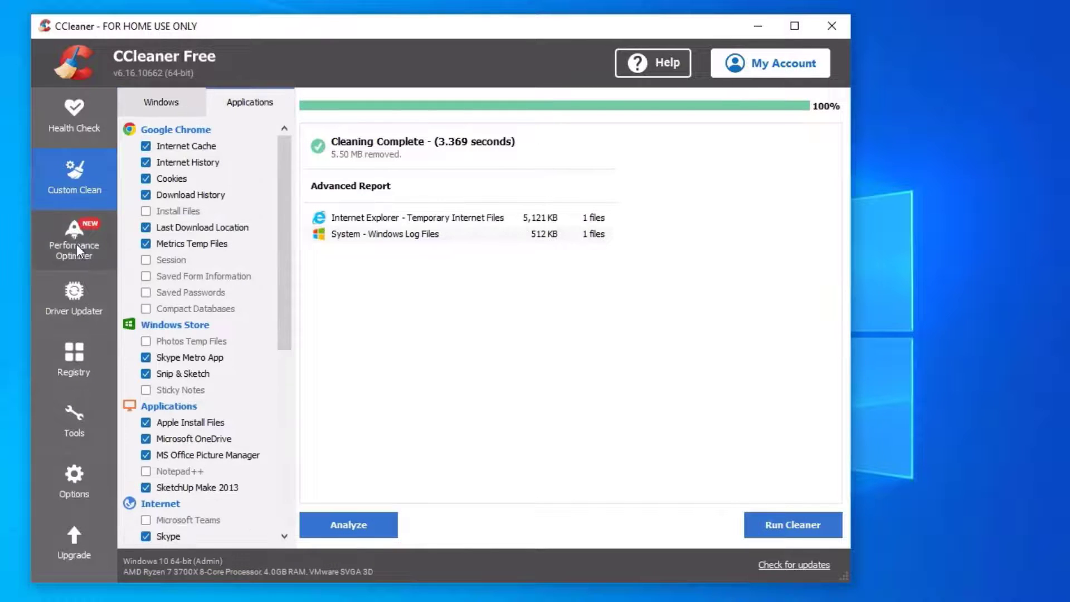
pyautogui.click(76, 246)
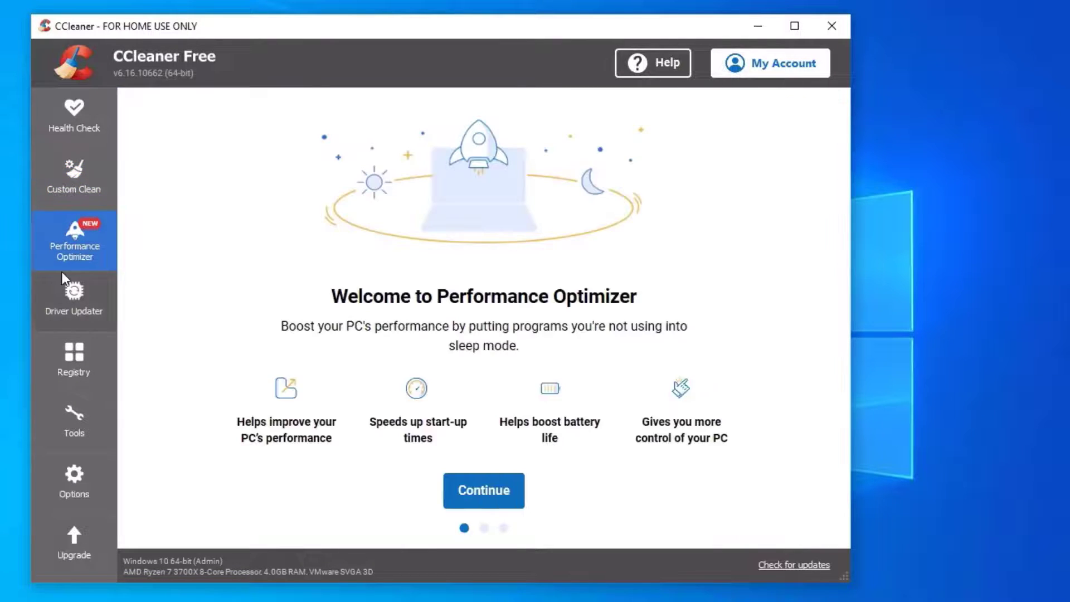
pyautogui.click(479, 500)
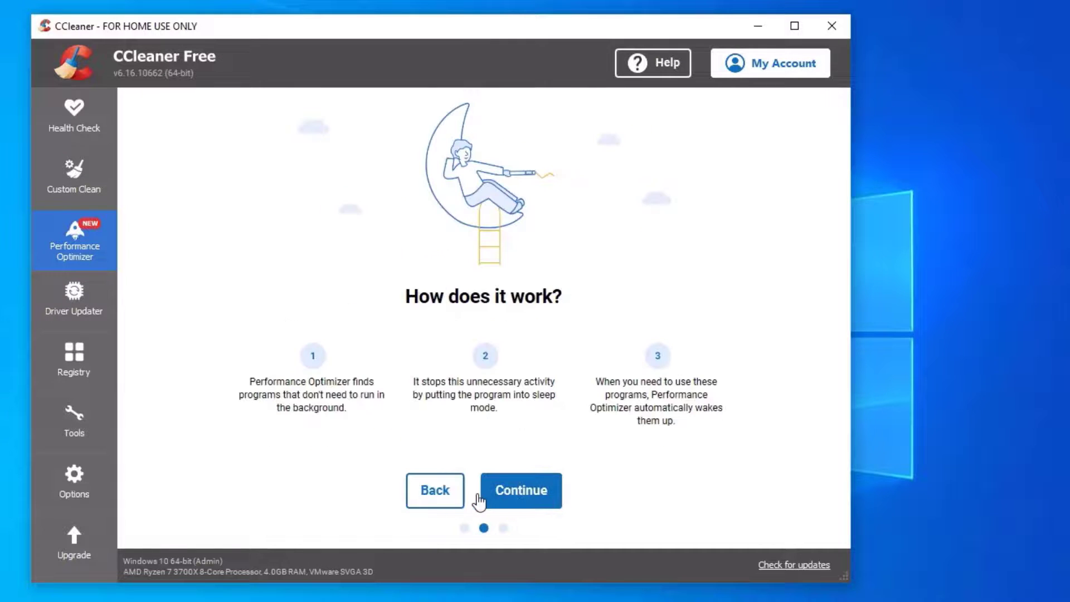
pyautogui.click(511, 506)
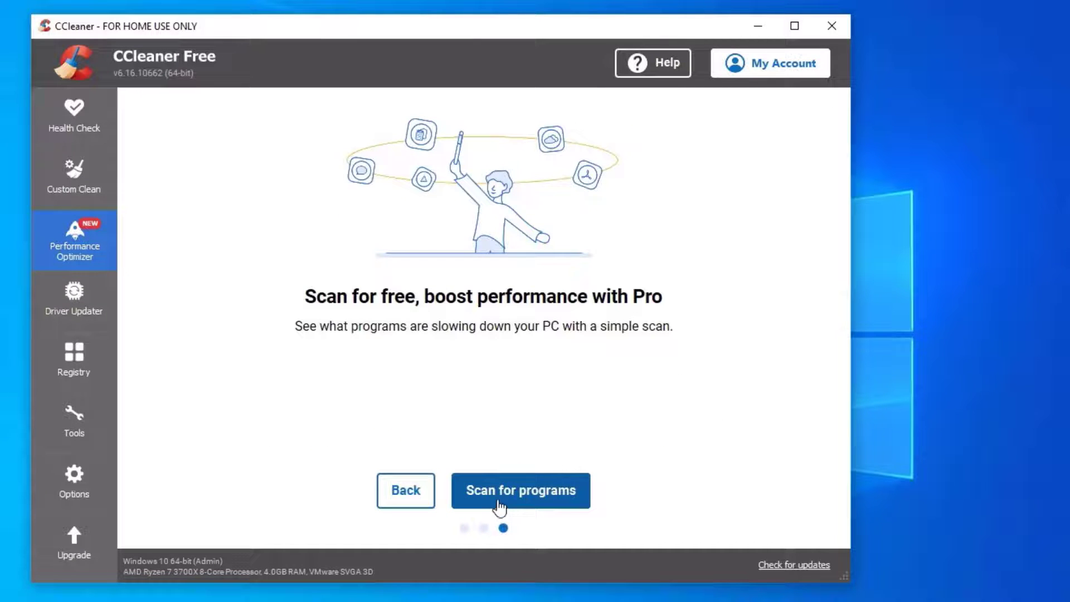
pyautogui.click(498, 503)
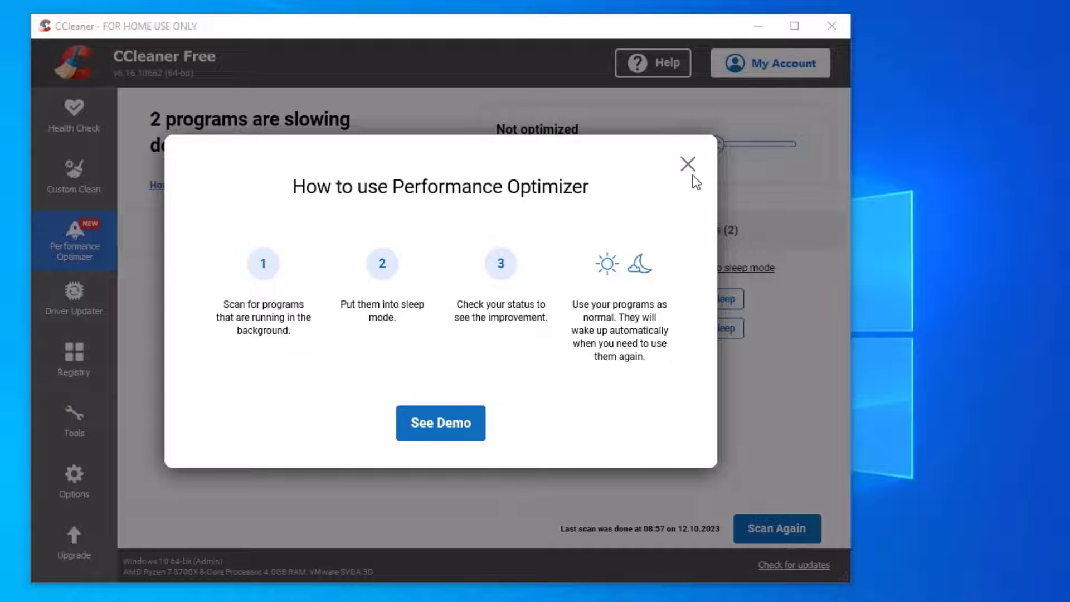
pyautogui.click(689, 166)
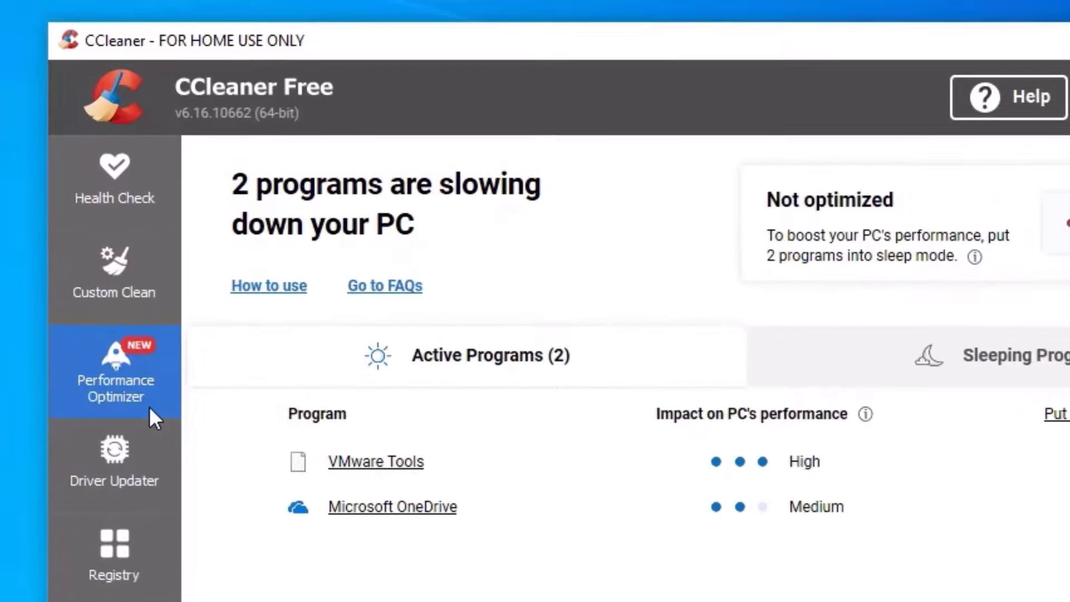
# Scan drivers with Driver Updater, finding 3 updates including VMware SVGA 3D 9.17.6.3, then go to Registry.
pyautogui.click(146, 464)
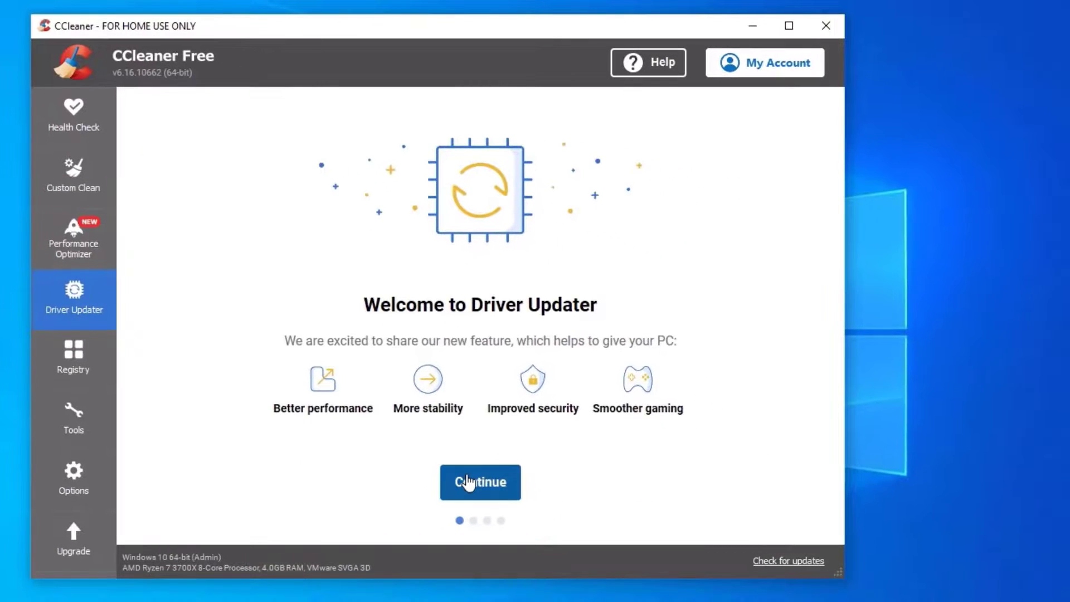
pyautogui.click(467, 482)
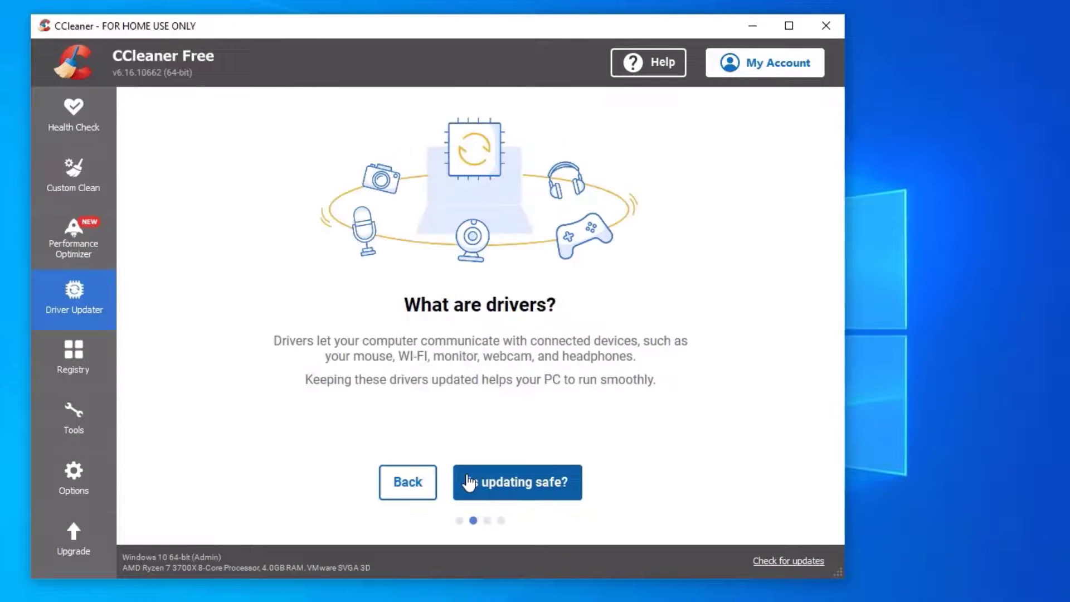
pyautogui.click(527, 483)
pyautogui.click(528, 483)
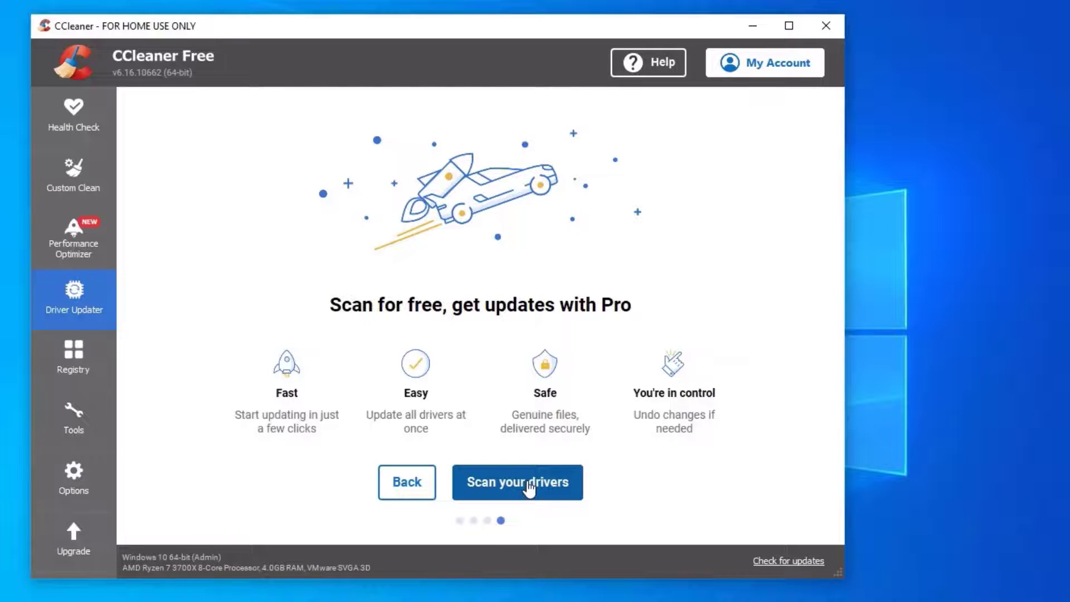
pyautogui.click(528, 488)
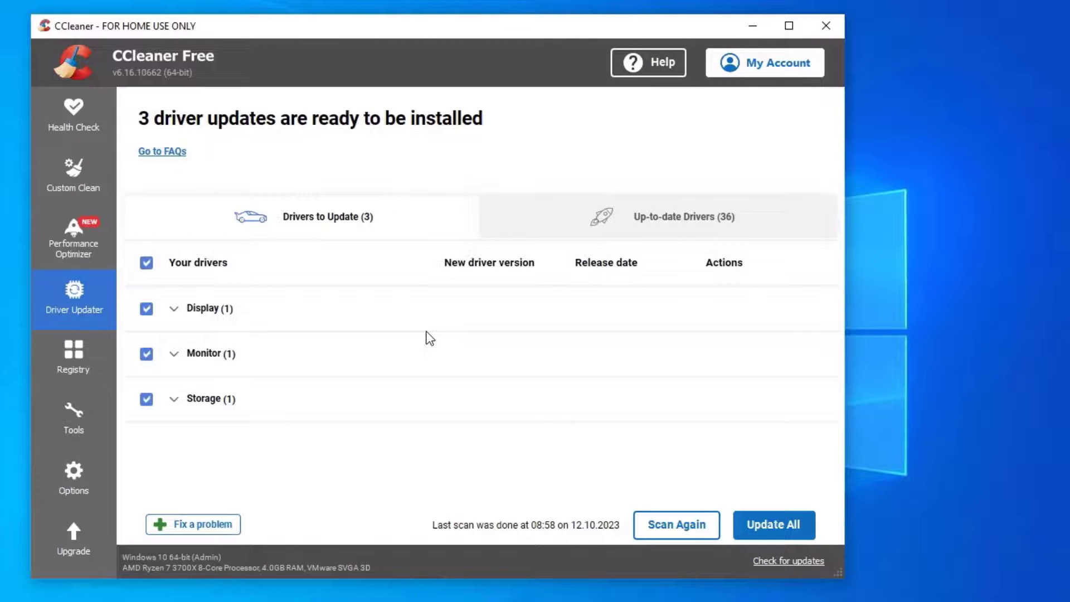
pyautogui.click(175, 309)
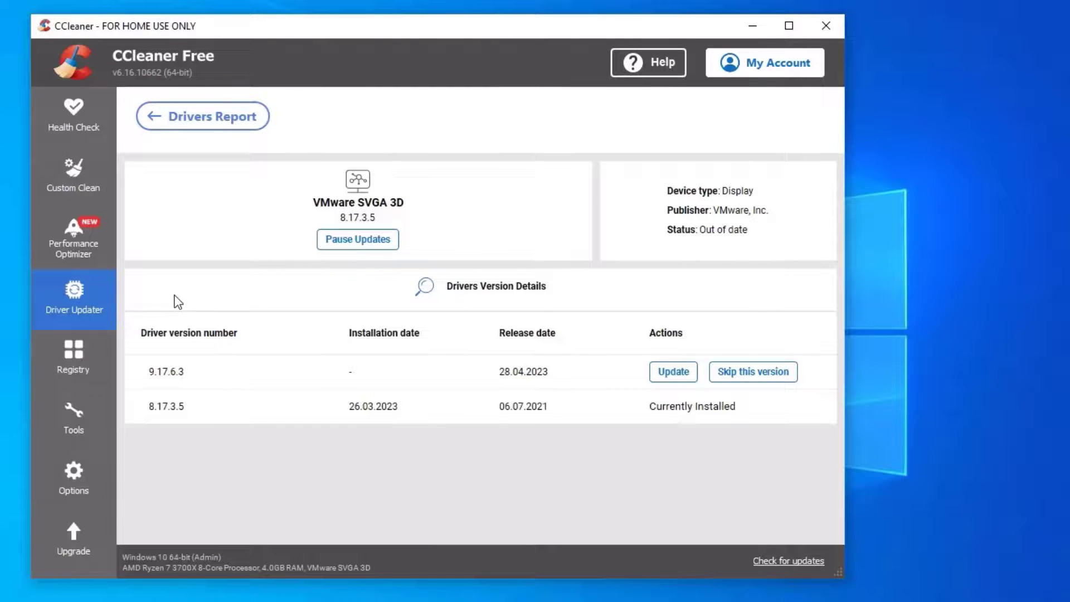
pyautogui.click(85, 363)
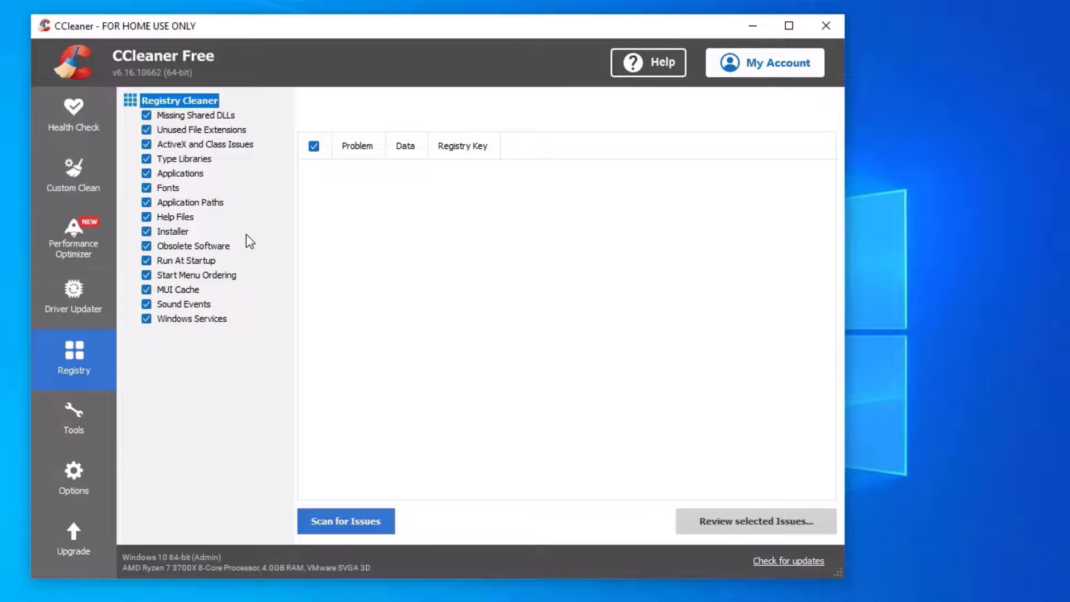
# Scan the registry, finding 394 issues, and choose to review the selected issues.
pyautogui.click(333, 530)
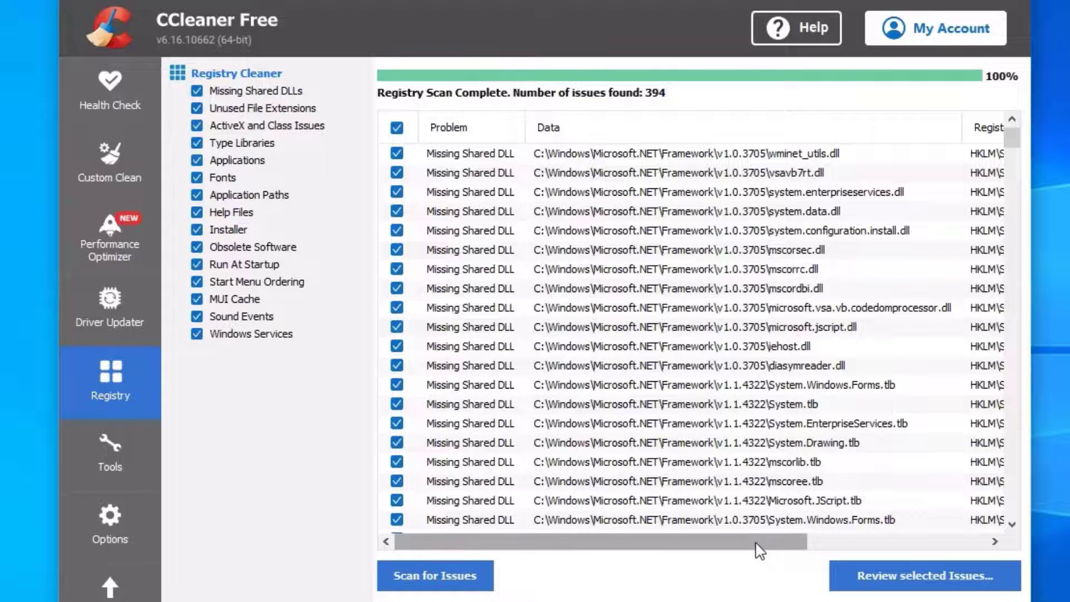
pyautogui.click(860, 575)
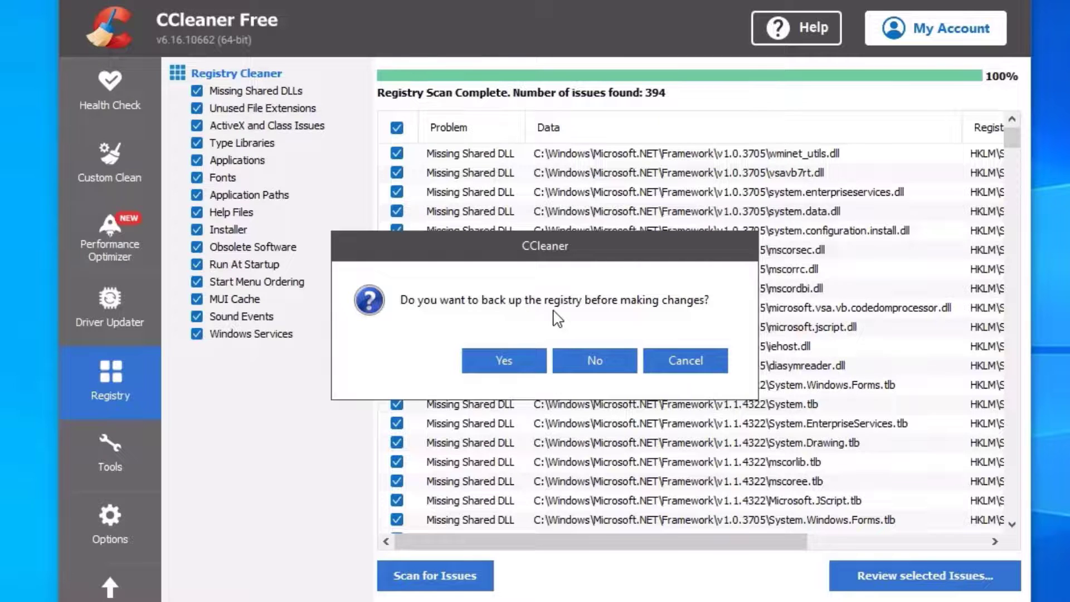
# Save a .reg registry backup, fix all 394 issues, and show the Uninstall programs list.
pyautogui.click(500, 369)
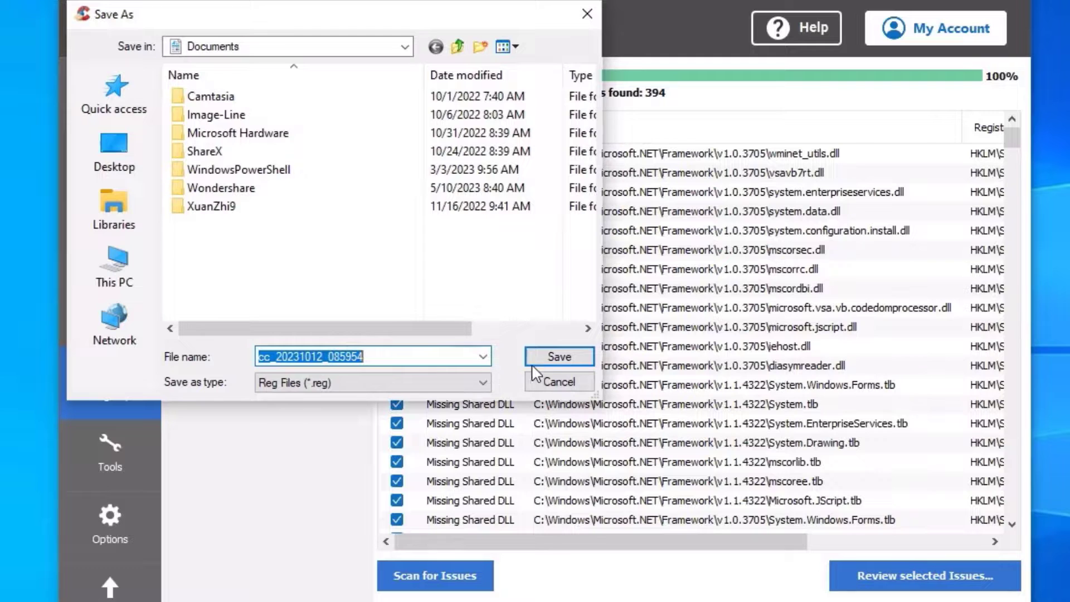
pyautogui.click(550, 362)
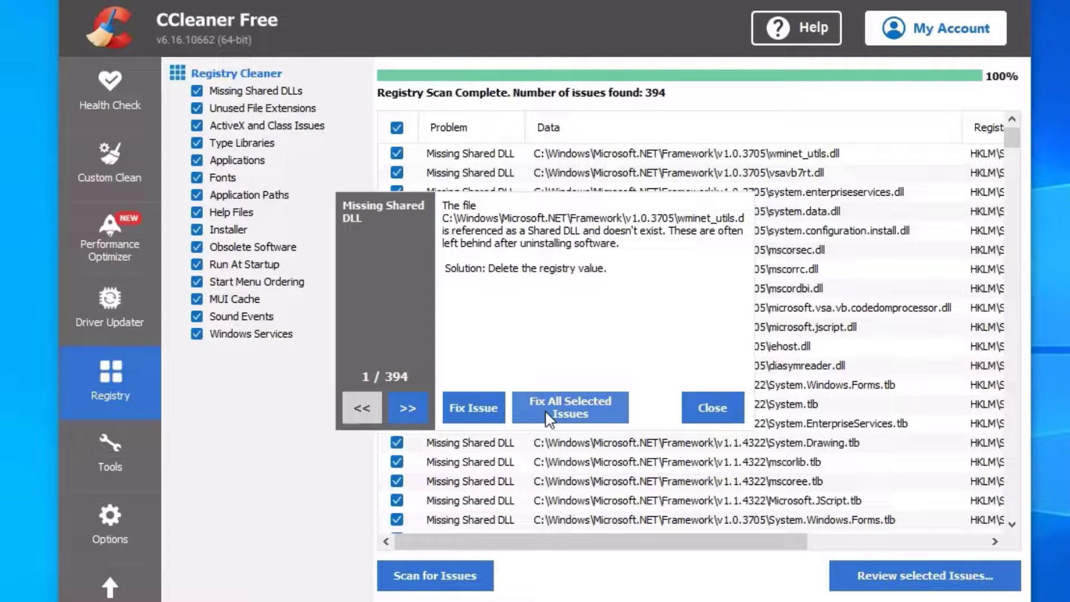
pyautogui.click(547, 414)
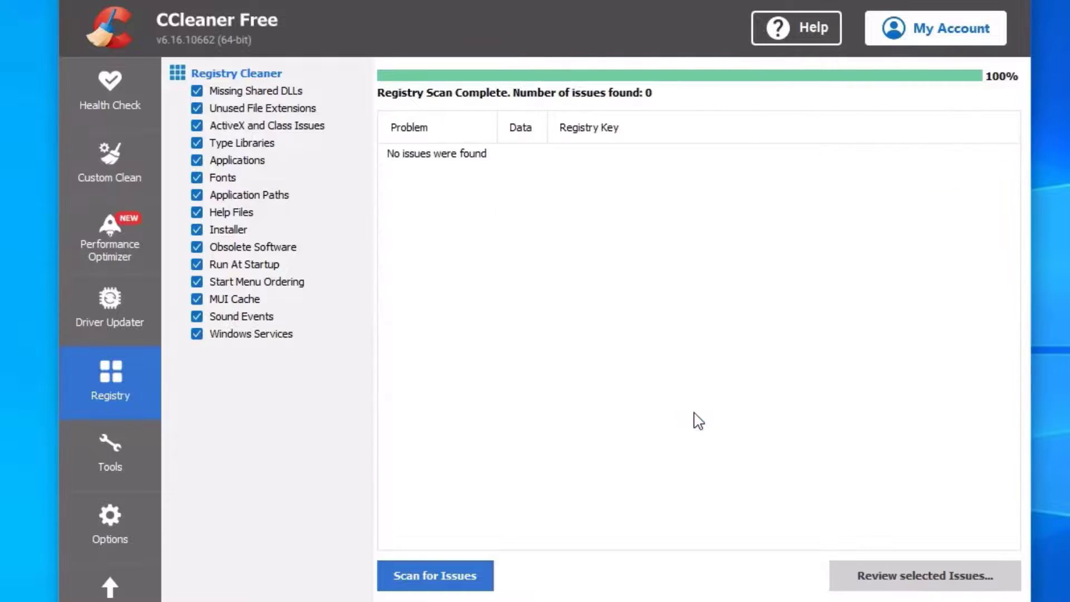
pyautogui.click(117, 474)
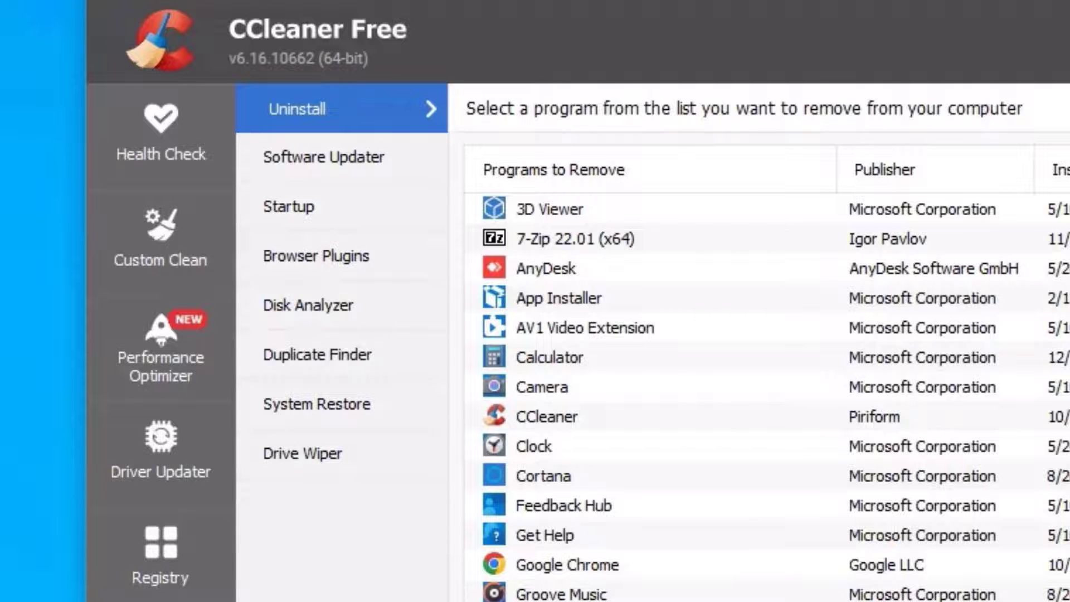
# Browse the Software Updater, Startup, Browser Plugins, Disk Analyzer and Duplicate Finder tools.
pyautogui.click(356, 172)
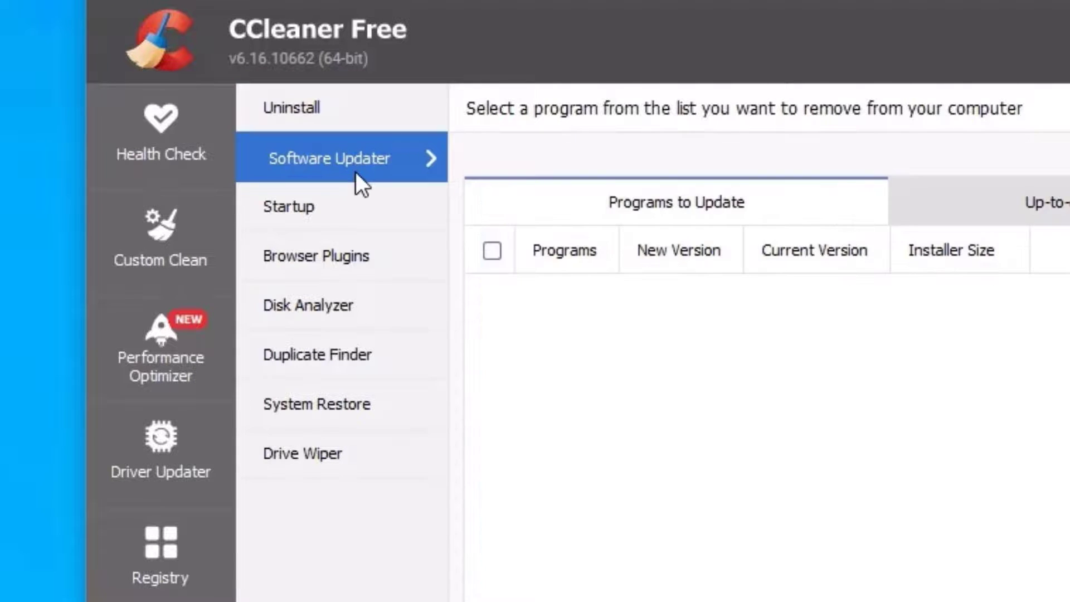
pyautogui.click(356, 206)
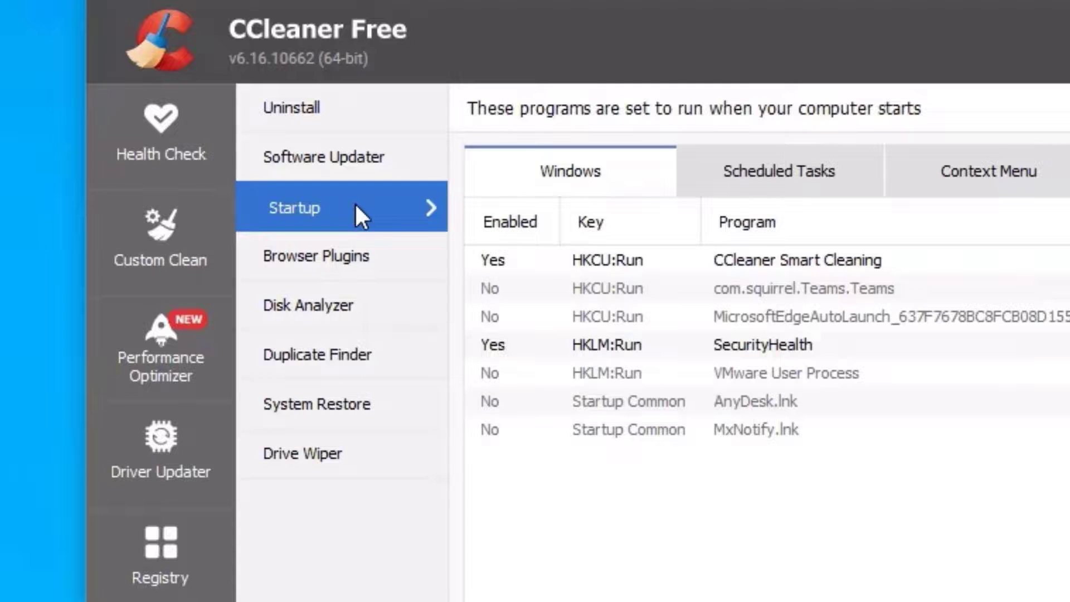
pyautogui.click(360, 267)
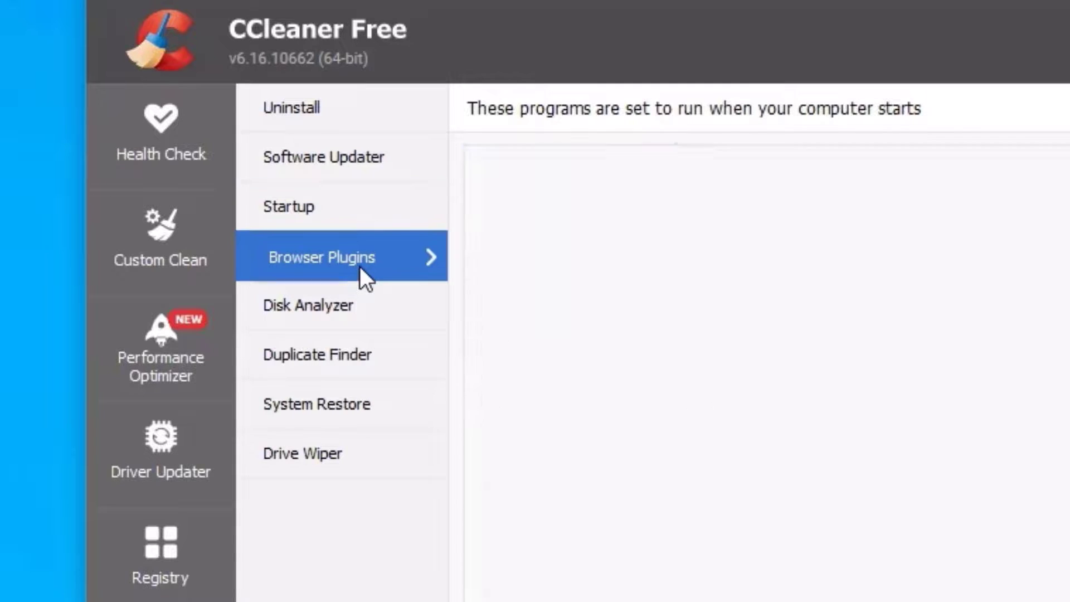
pyautogui.click(378, 302)
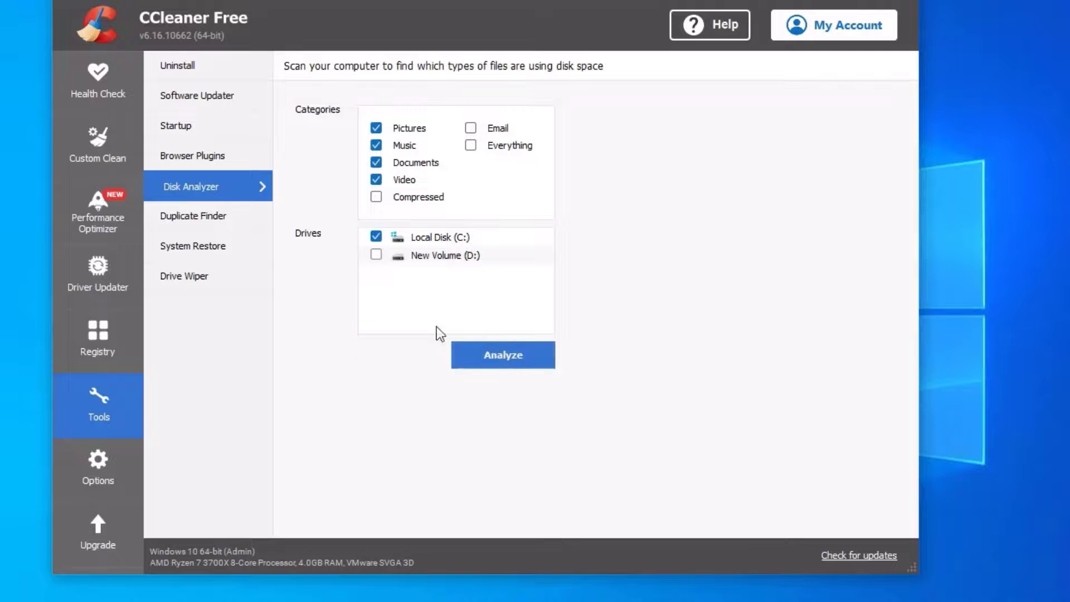
pyautogui.click(227, 222)
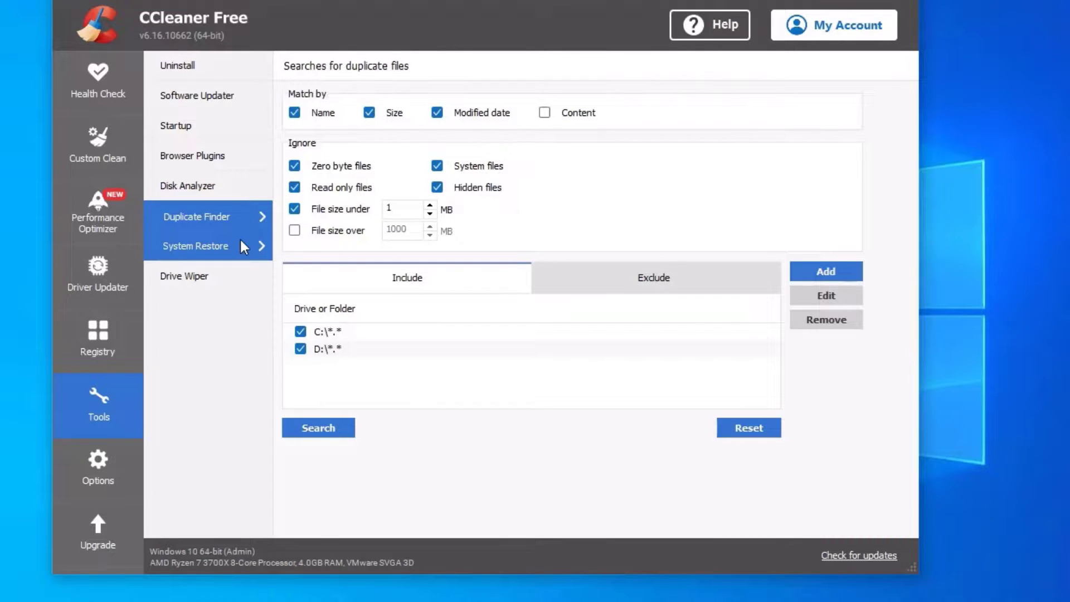
# Show the Options Settings page with English language, Health Check home screen and normal deletion.
pyautogui.click(97, 467)
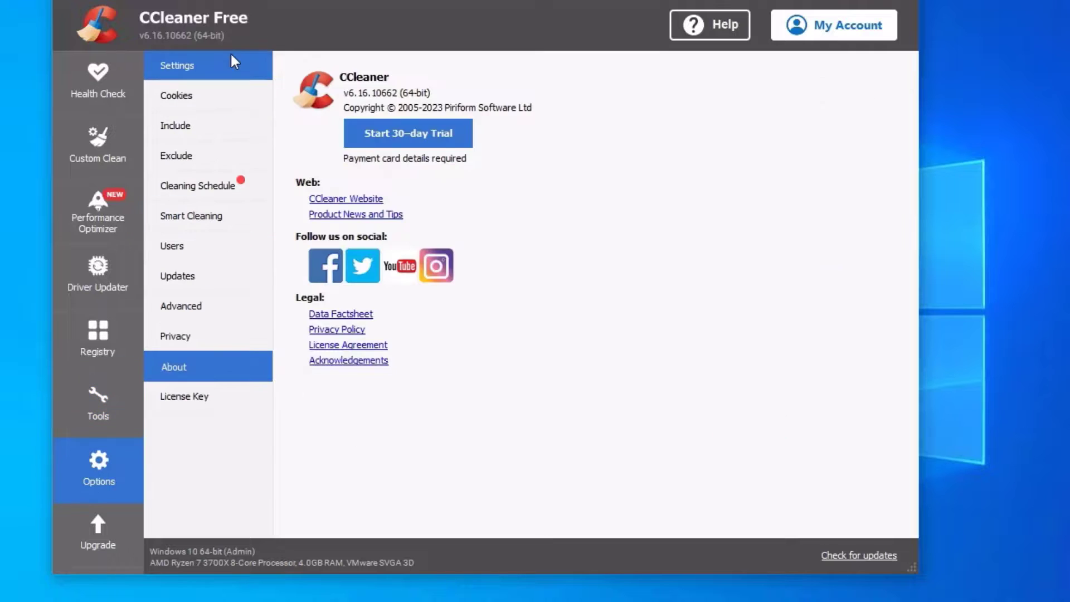
pyautogui.click(231, 56)
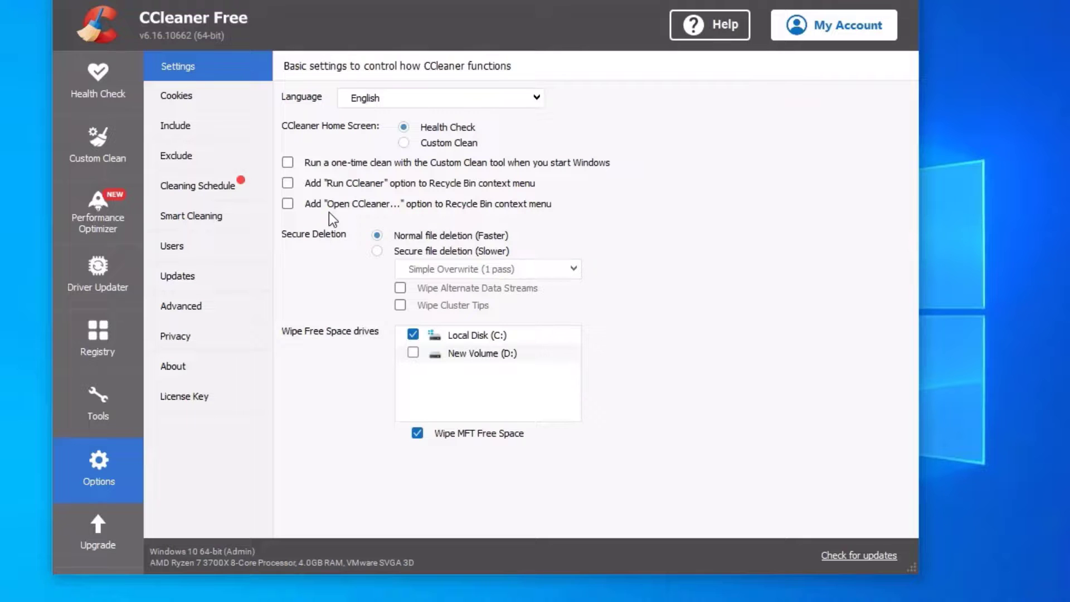
# Close the CCleaner window, leaving the empty Windows 10 desktop.
pyautogui.click(910, 3)
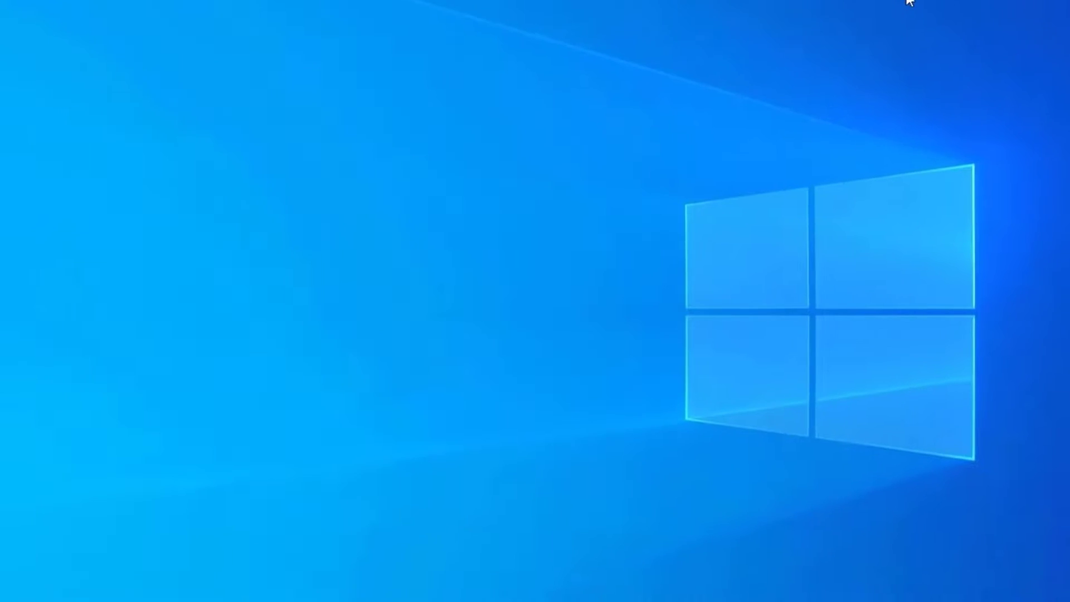